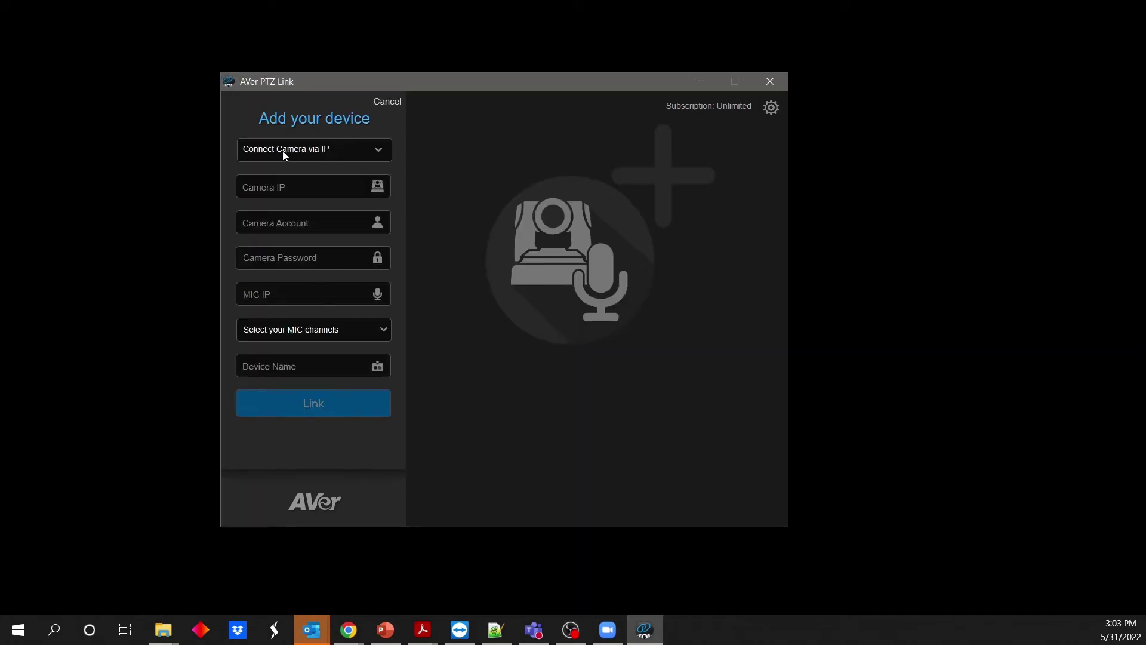
Set the new device to connect by IP, with camera IP 192.168.1.222, the camera account name and the camera password.
left_click(379, 152)
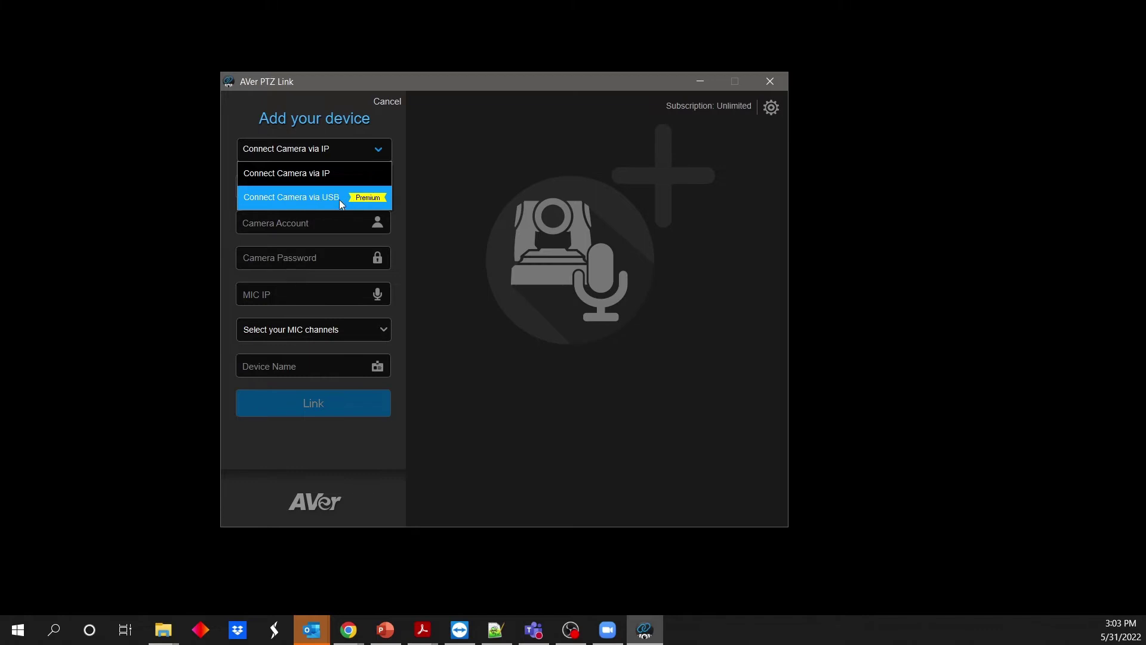
left_click(326, 170)
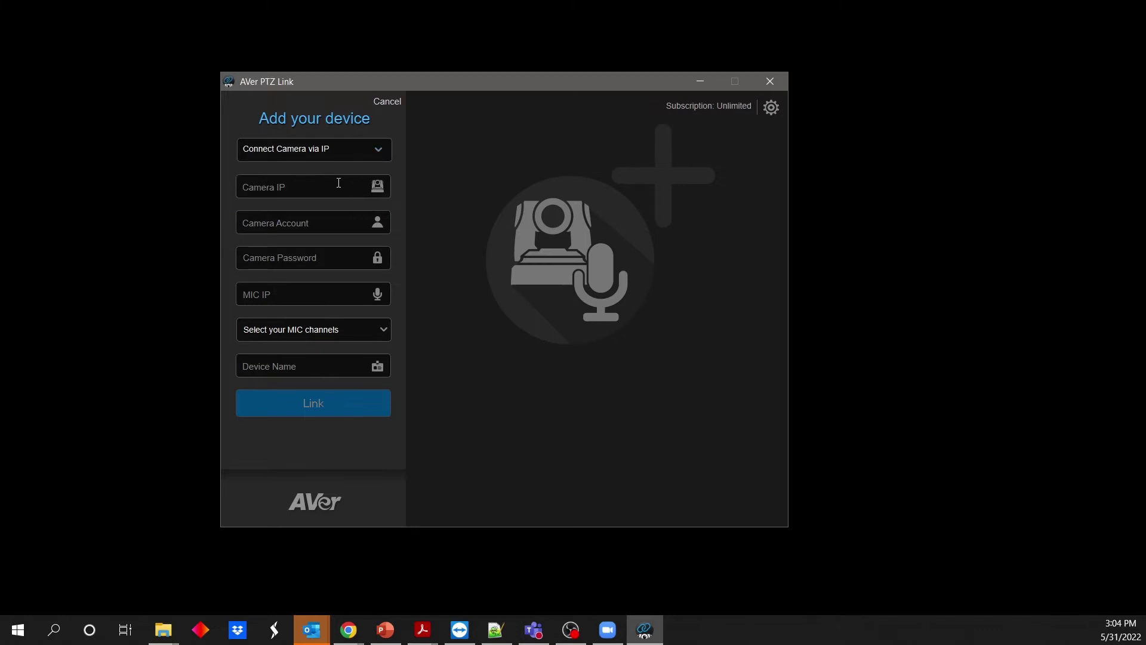
left_click(317, 183)
type("192.168.1.222")
left_click(286, 226)
type("Rich")
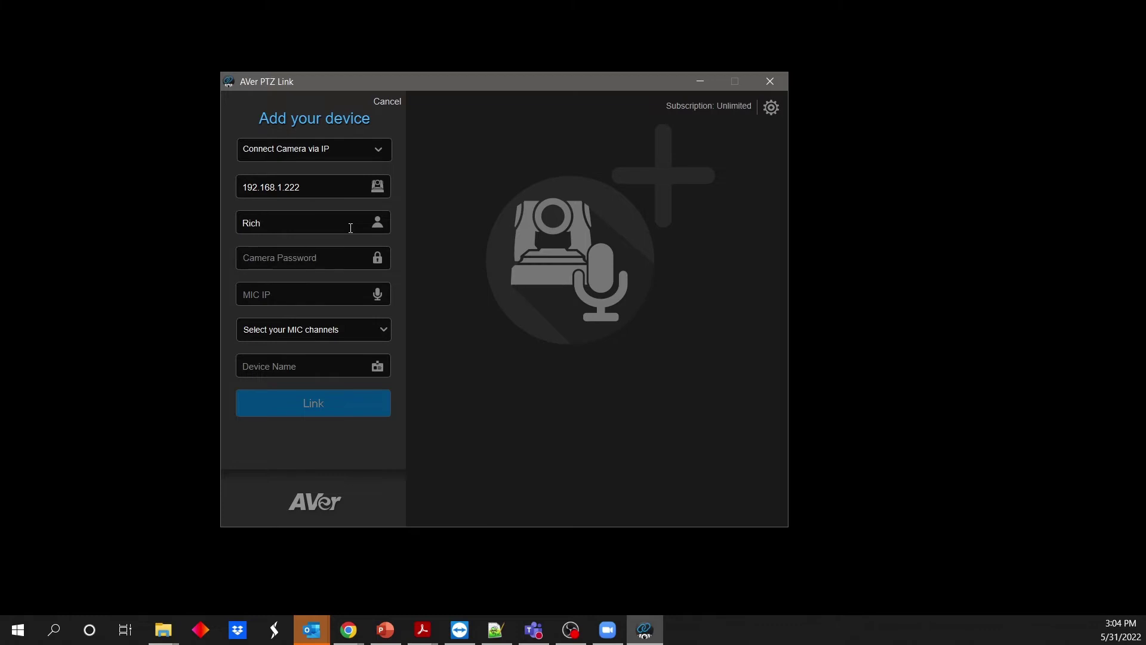
key("Tab")
type("******")
Set the microphone IP to 192.168.1.30 and choose 8 microphone channels.
type("192.16")
type("8.1.")
type("32")
left_click(384, 330)
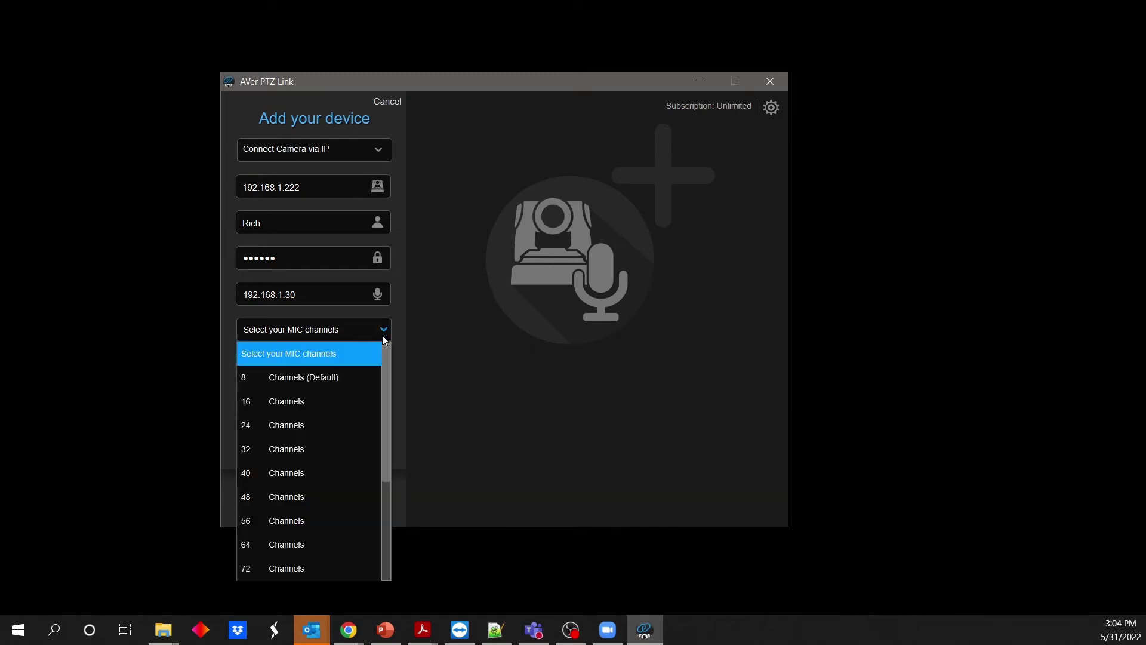
left_click(326, 382)
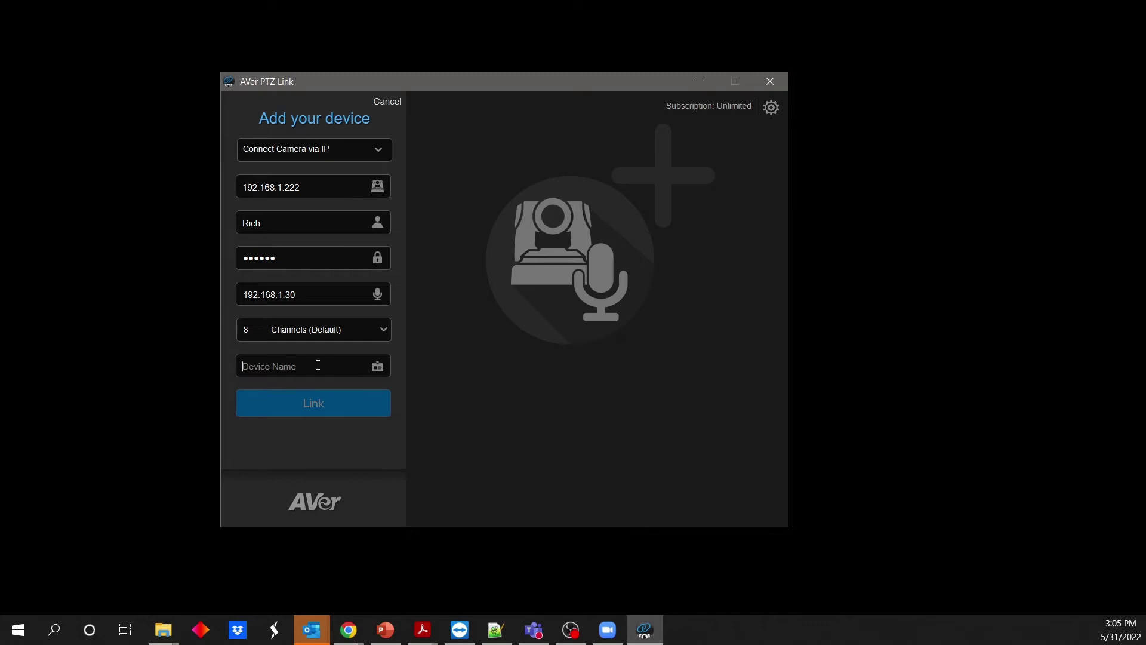
Name the device "Conference RM A", link it and dismiss the pairing message.
type("Cpnferen")
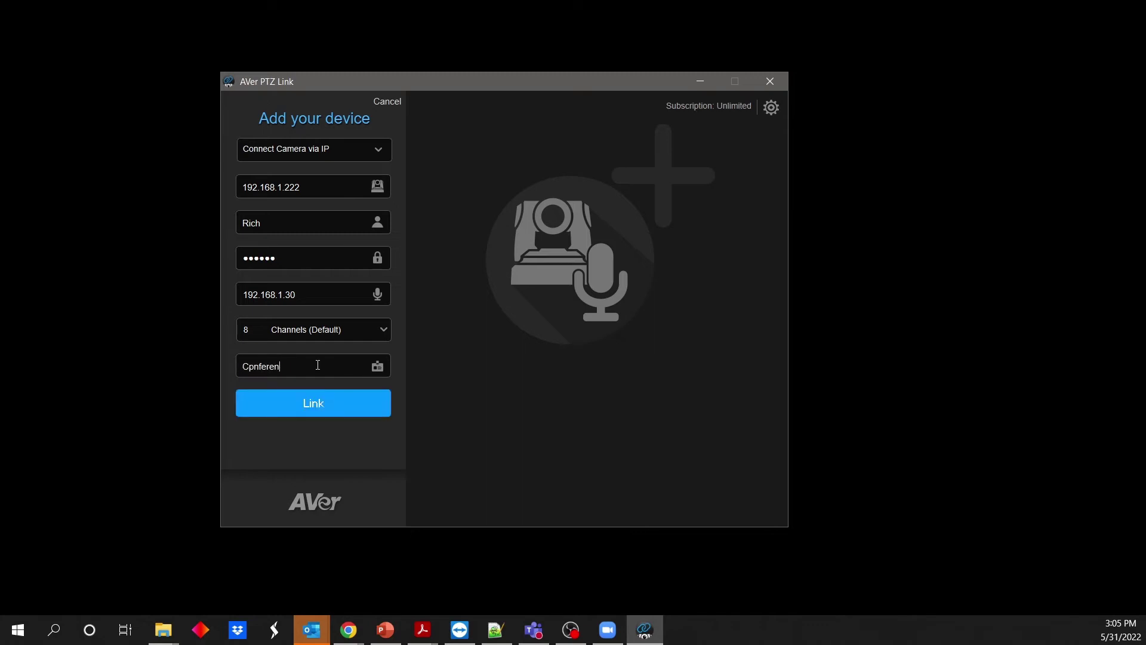
type("ce")
key("BackSpace")
key("BackSpace")
key("BackSpace")
key("BackSpace")
key("BackSpace")
key("BackSpace")
key("BackSpace")
key("BackSpace")
key("BackSpace")
type("onference RM A")
left_click(323, 407)
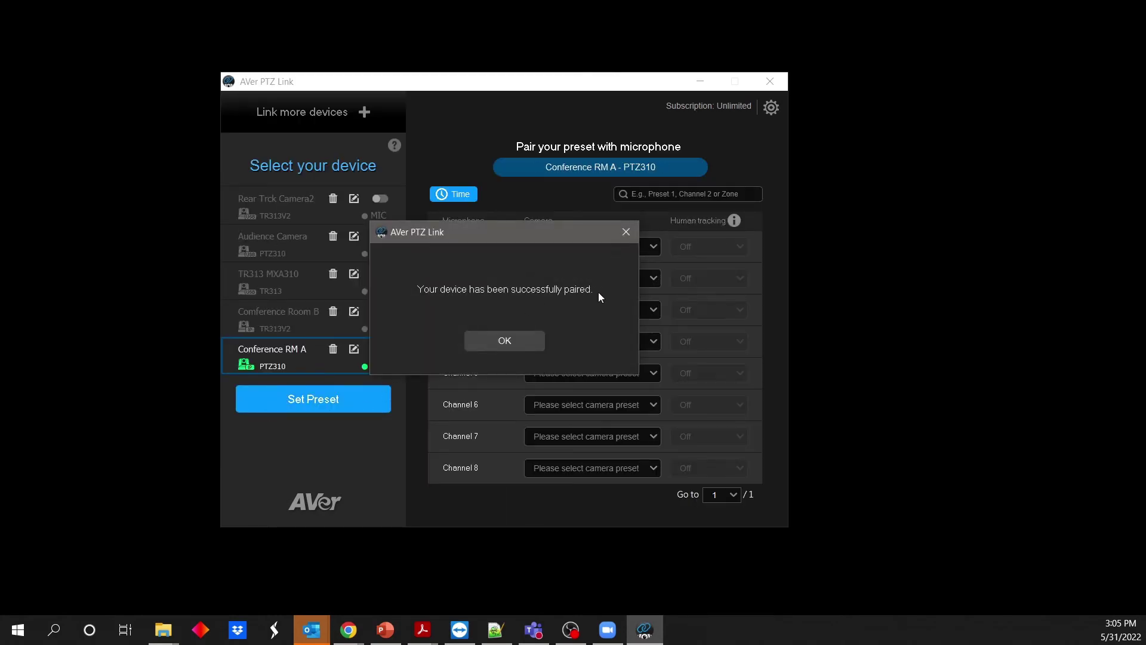
left_click(522, 339)
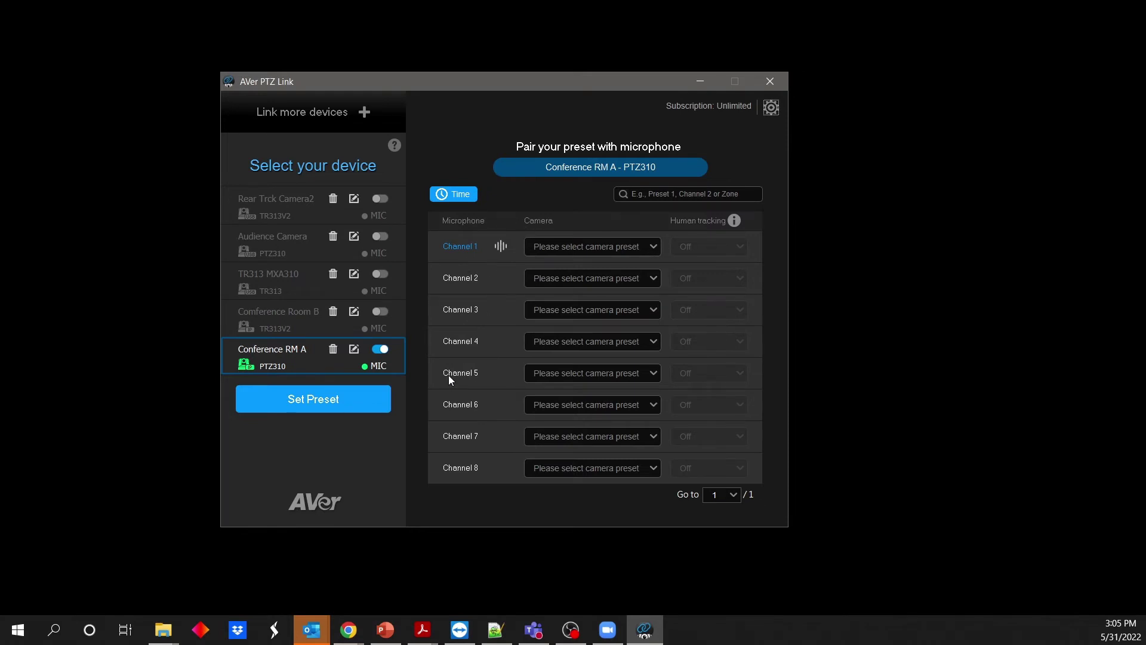
Review the device status legend, and open the camera's preset setup page for Conference RM A, signing in with the prefilled credentials.
left_click(394, 146)
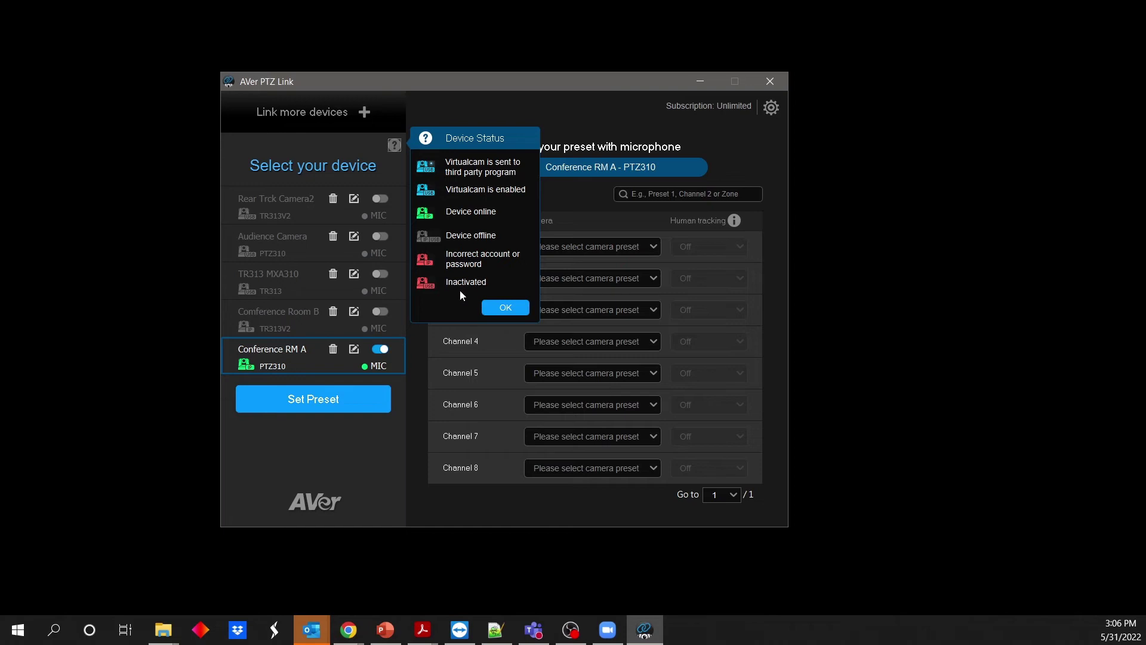
left_click(506, 310)
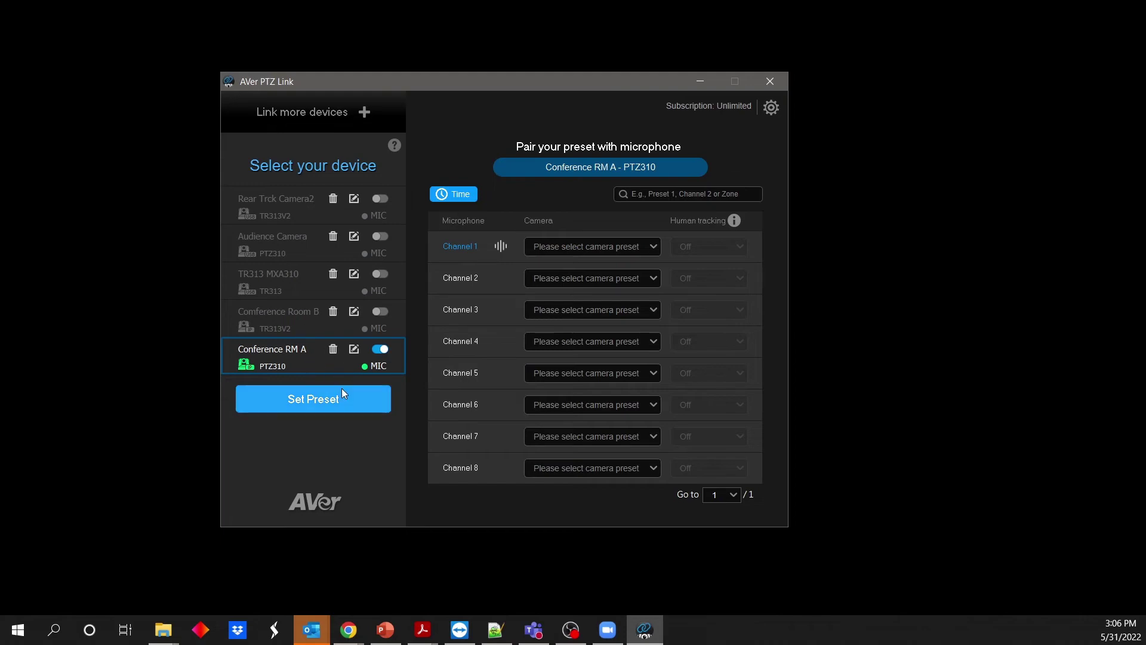
left_click(320, 399)
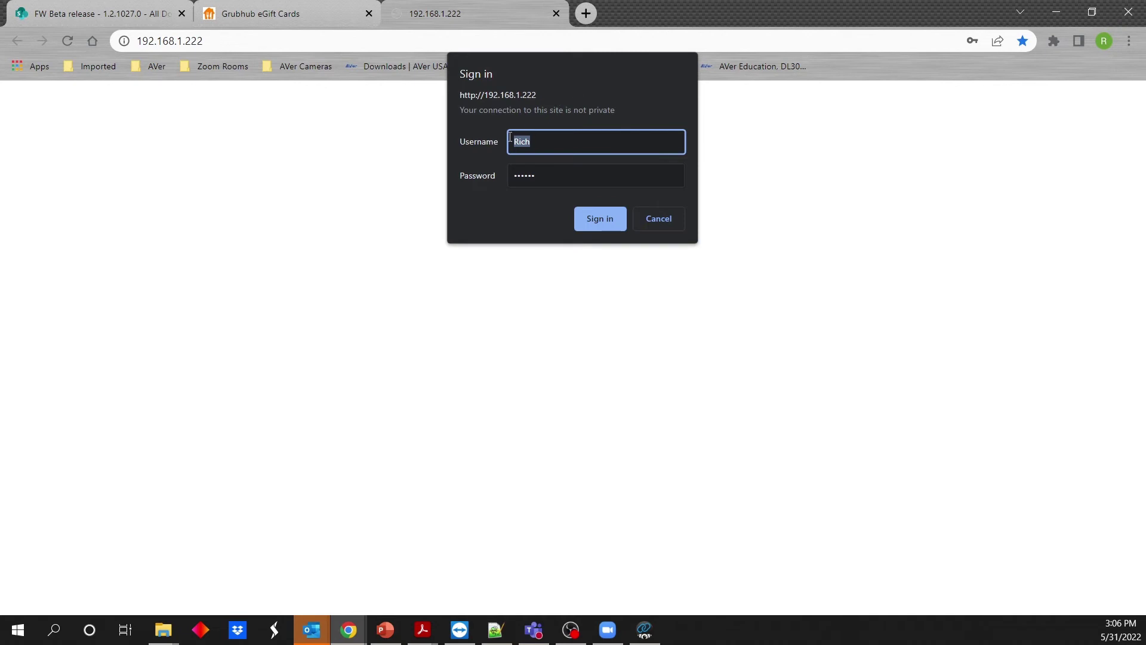
left_click(596, 220)
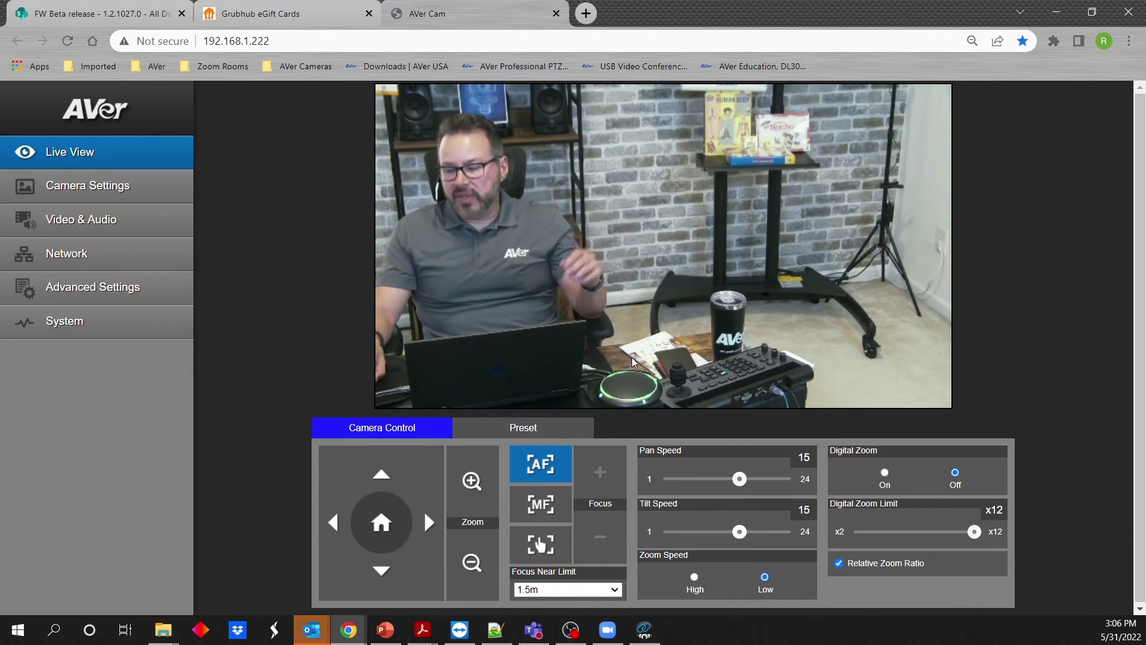
Pan the camera left and load camera preset 61.
left_click(543, 425)
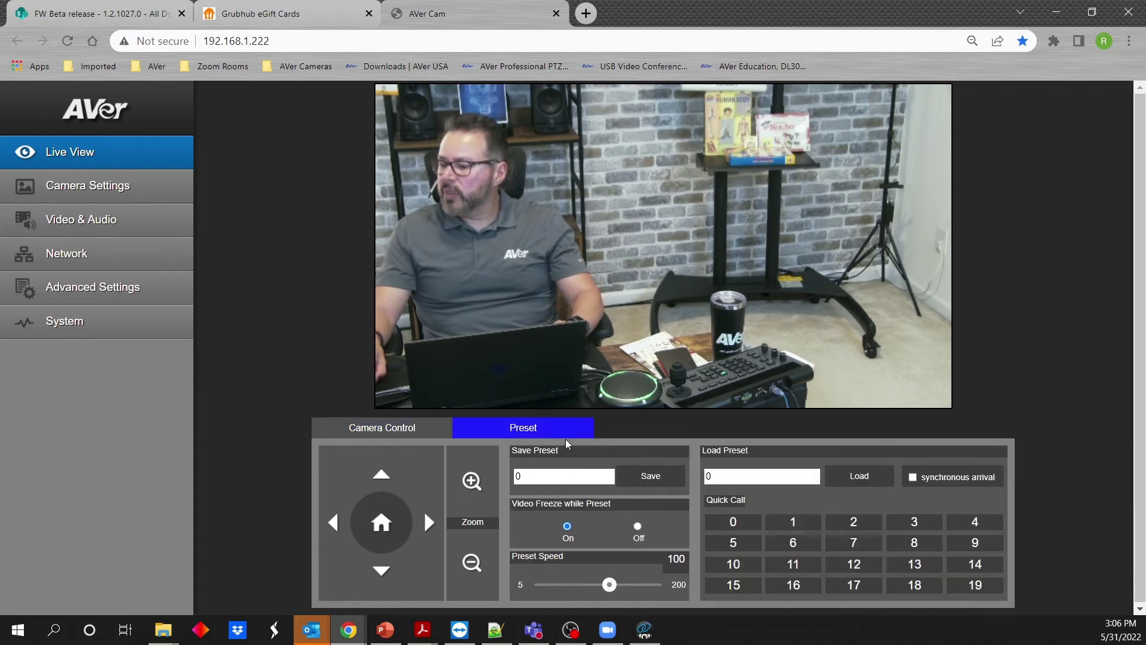
left_click(336, 524)
left_click(336, 524)
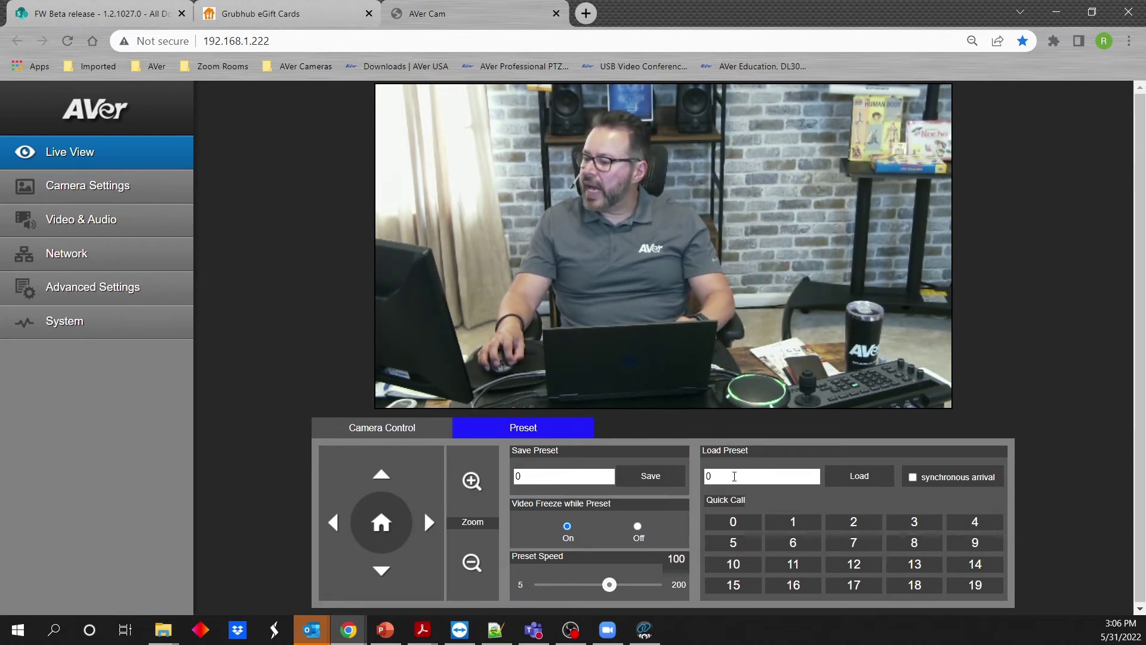
left_click(720, 476)
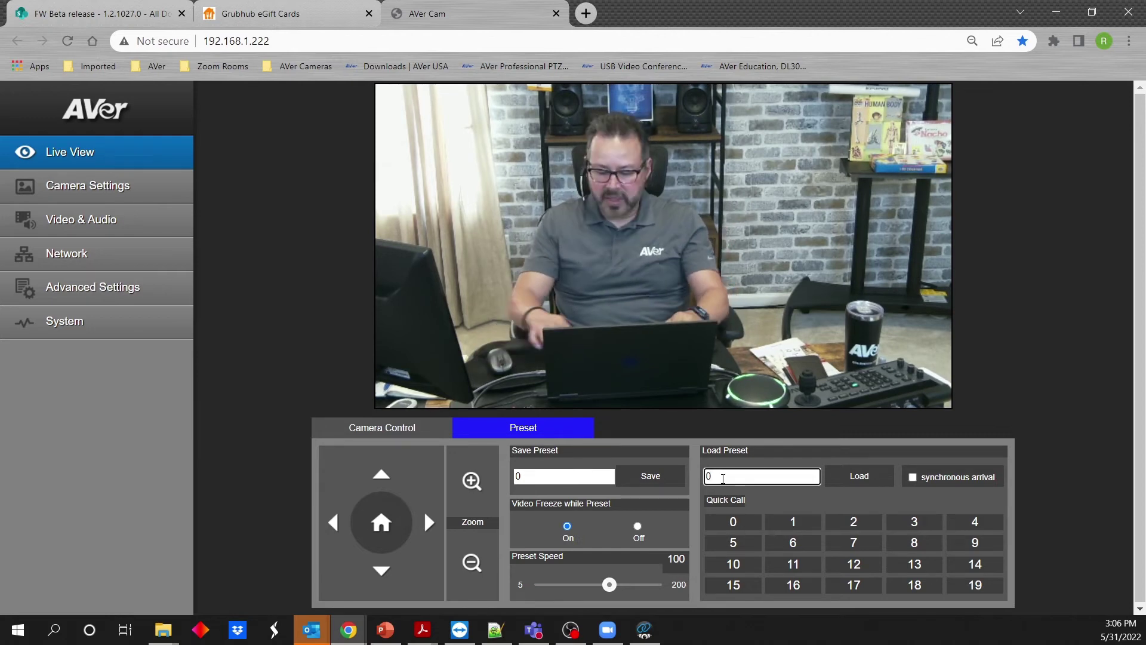
key("BackSpace")
type("61")
left_click(860, 476)
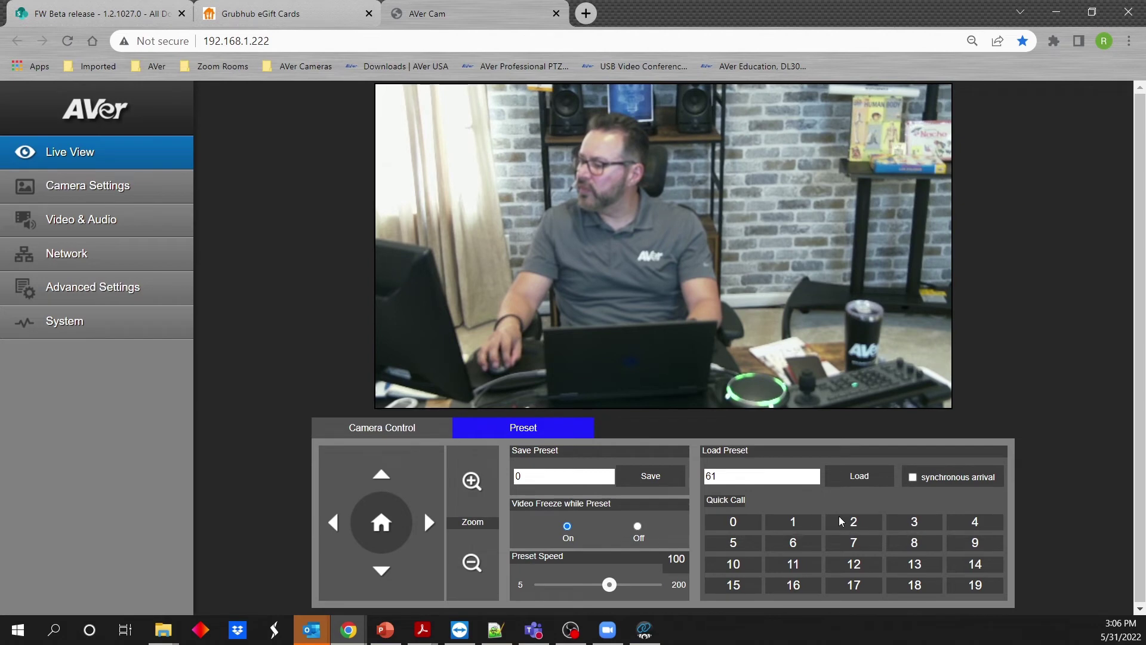
Turn off video freeze while moving between presets.
left_click(412, 429)
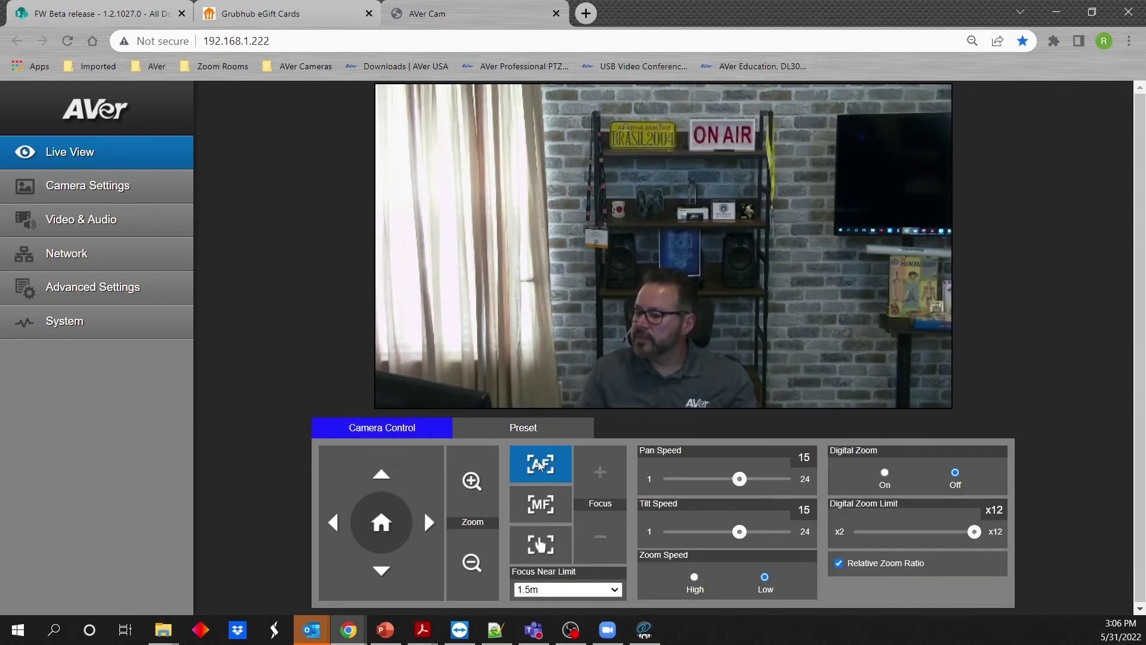
left_click(525, 422)
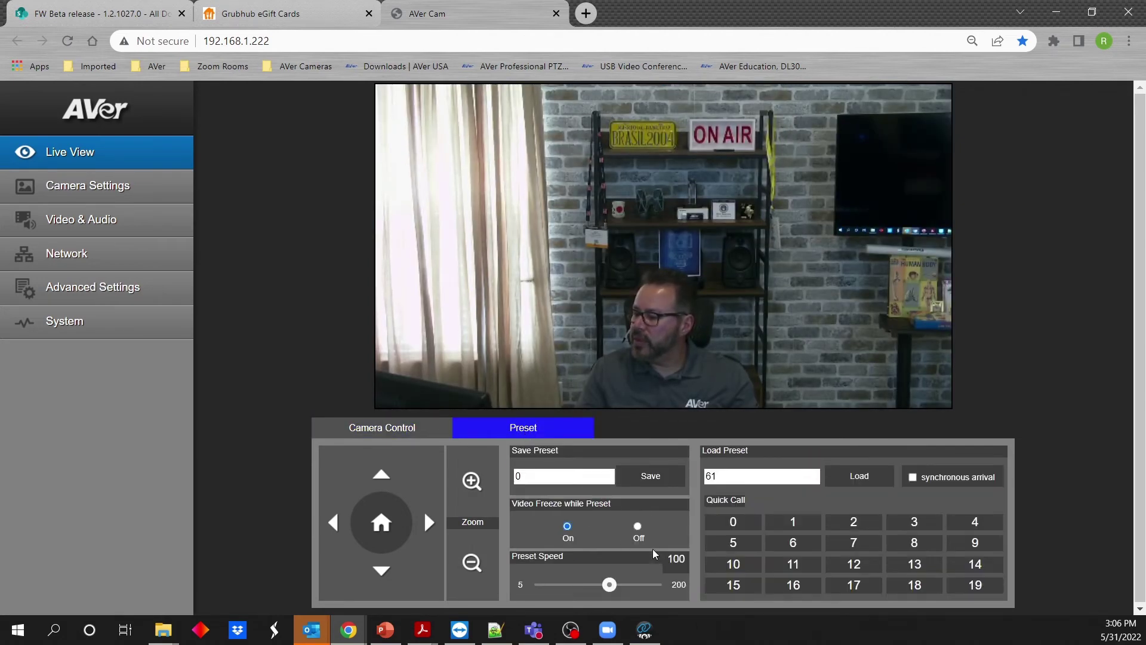
left_click(403, 427)
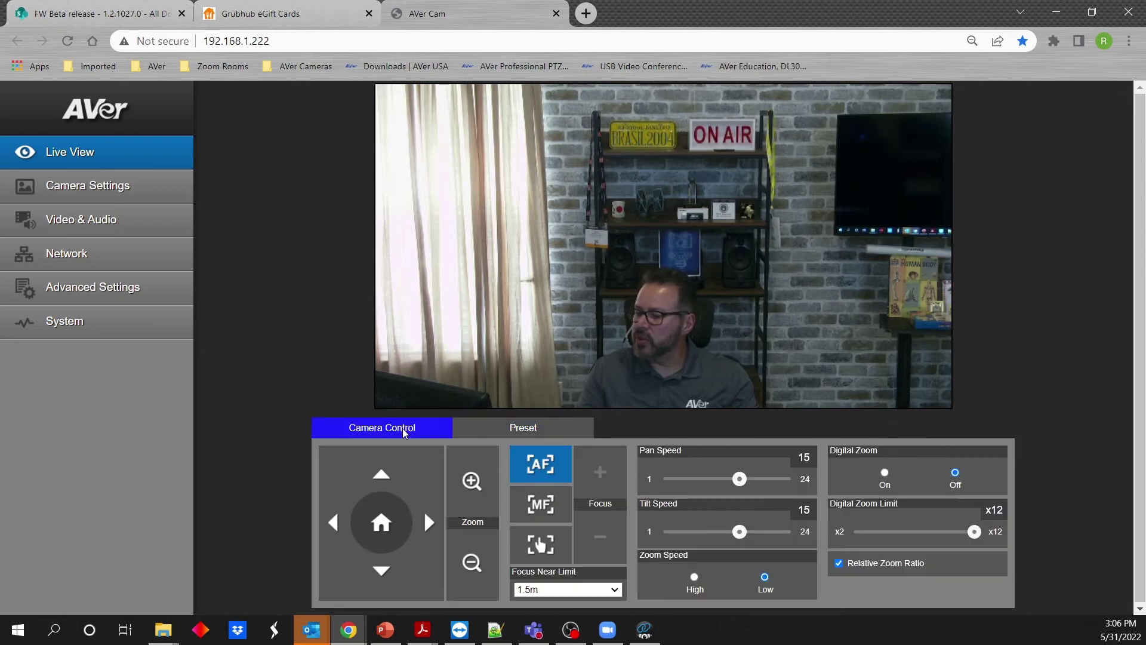
left_click(504, 431)
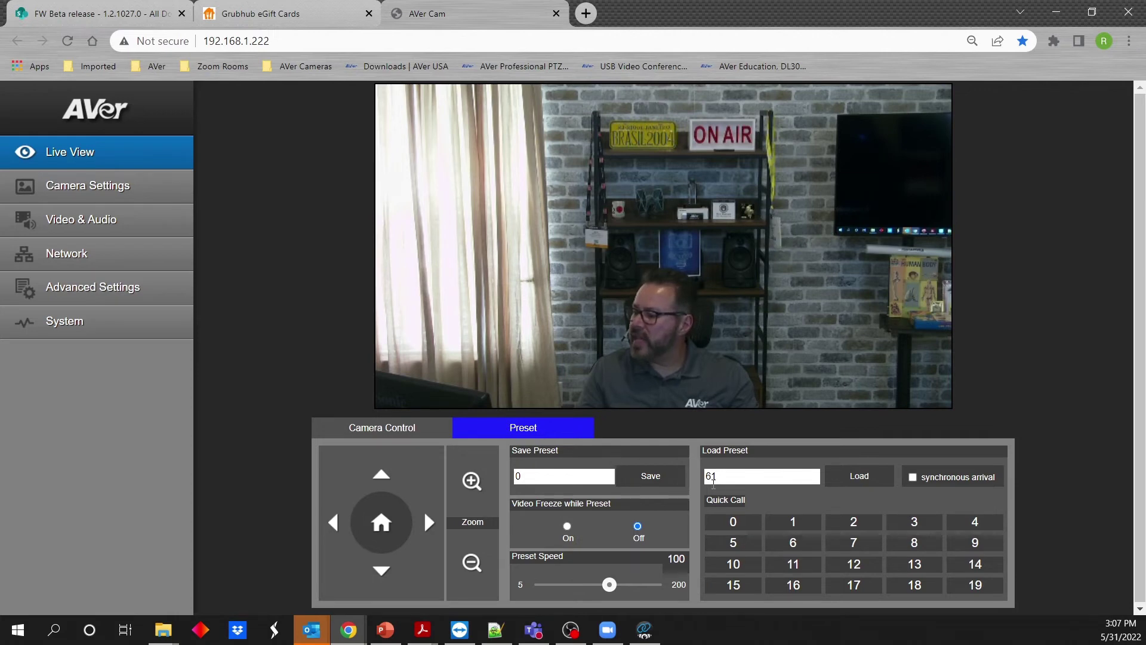
Reframe the camera on the seated presenter and desk by adjusting tilt, pan and zoom.
left_click(383, 572)
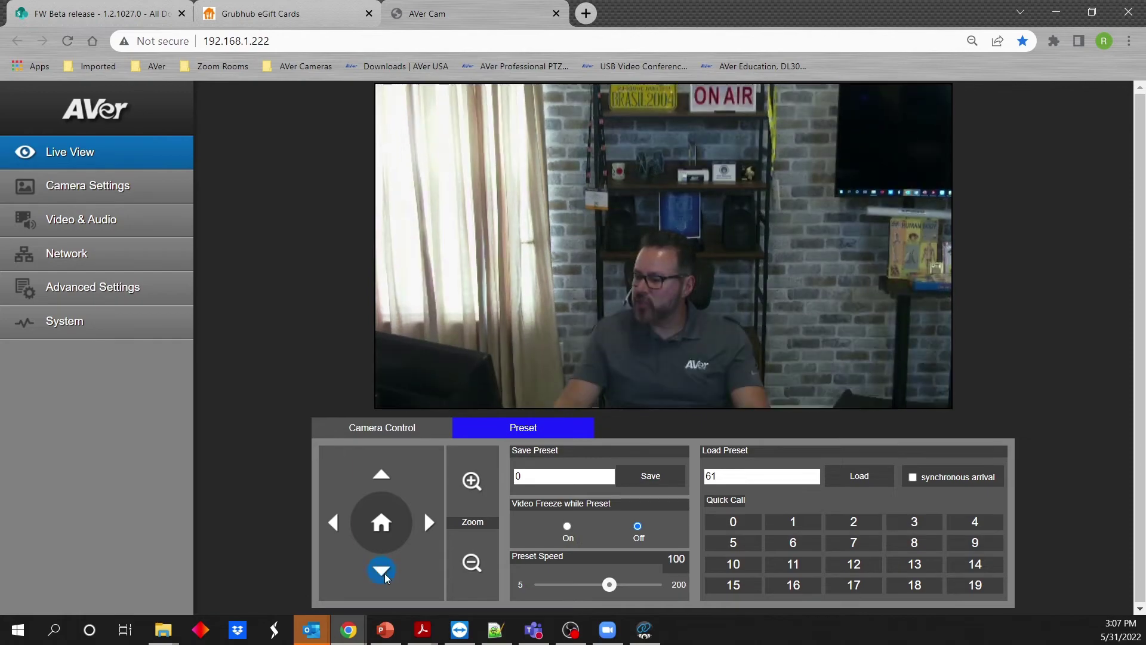
left_click(338, 523)
left_click(477, 487)
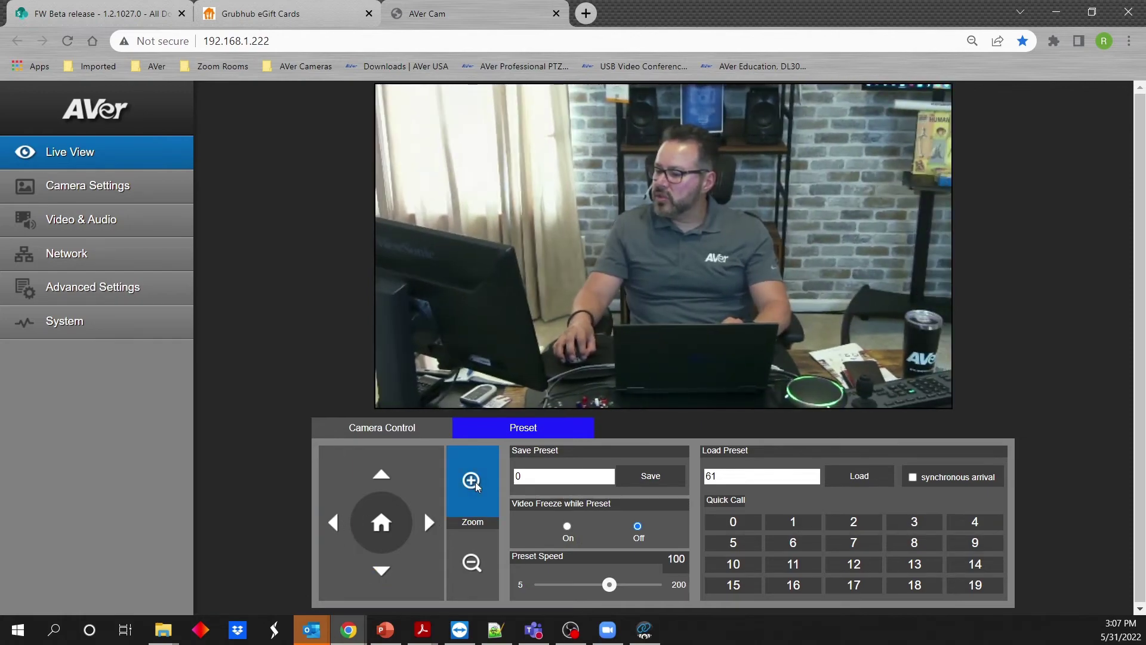
left_click(473, 561)
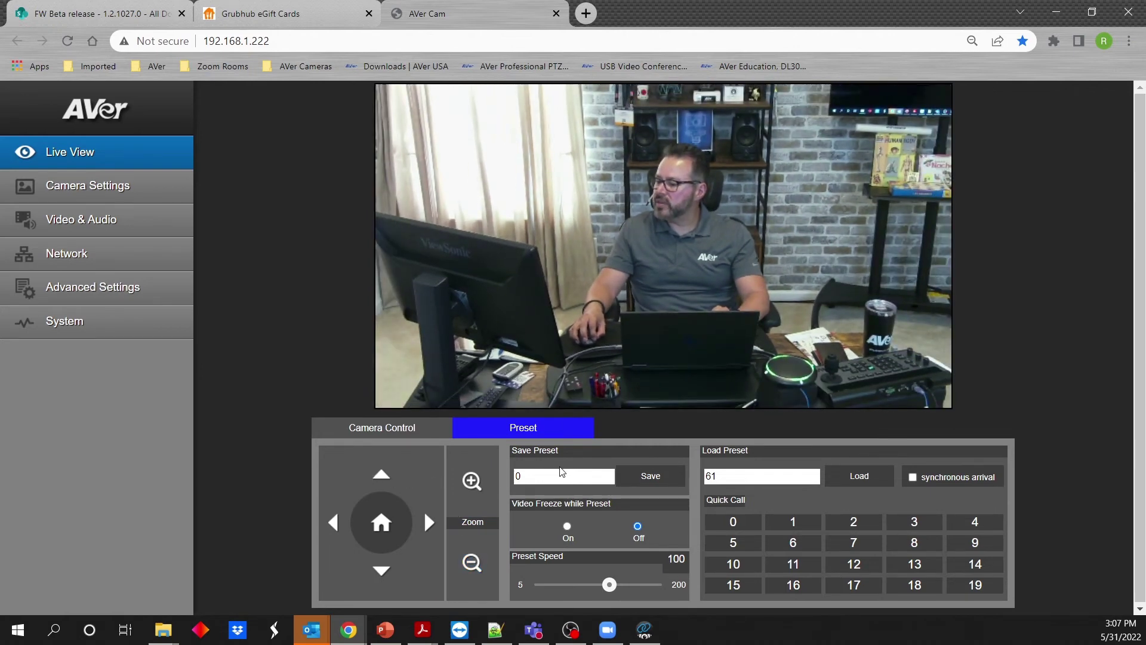
left_click(430, 522)
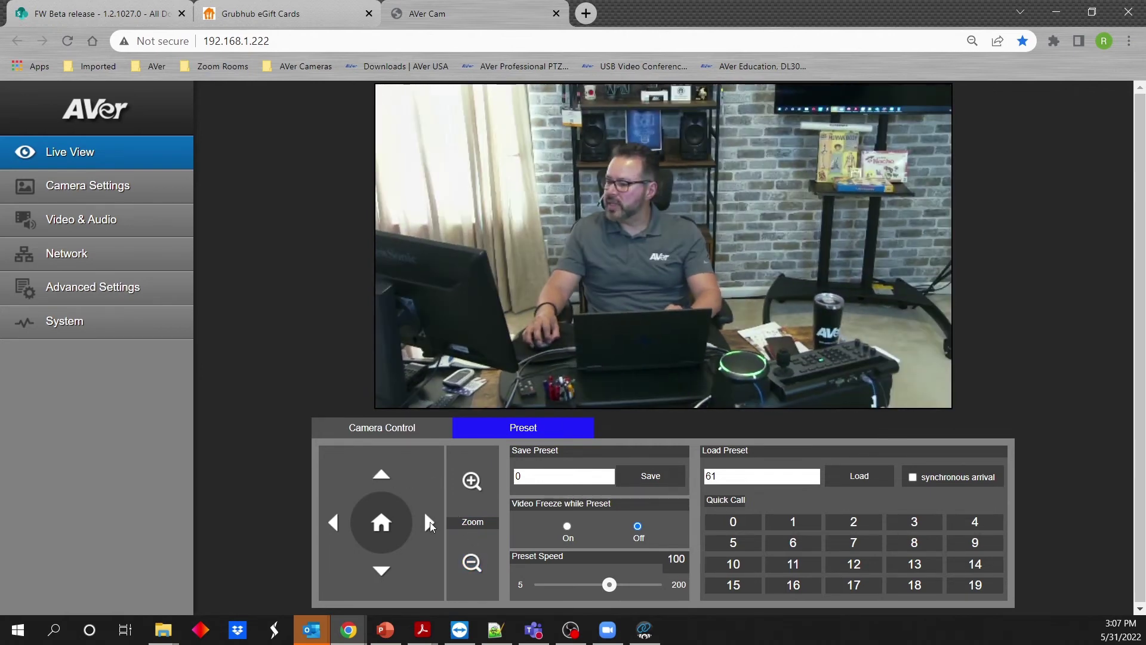
Save the current camera position as preset 101.
left_click(544, 476)
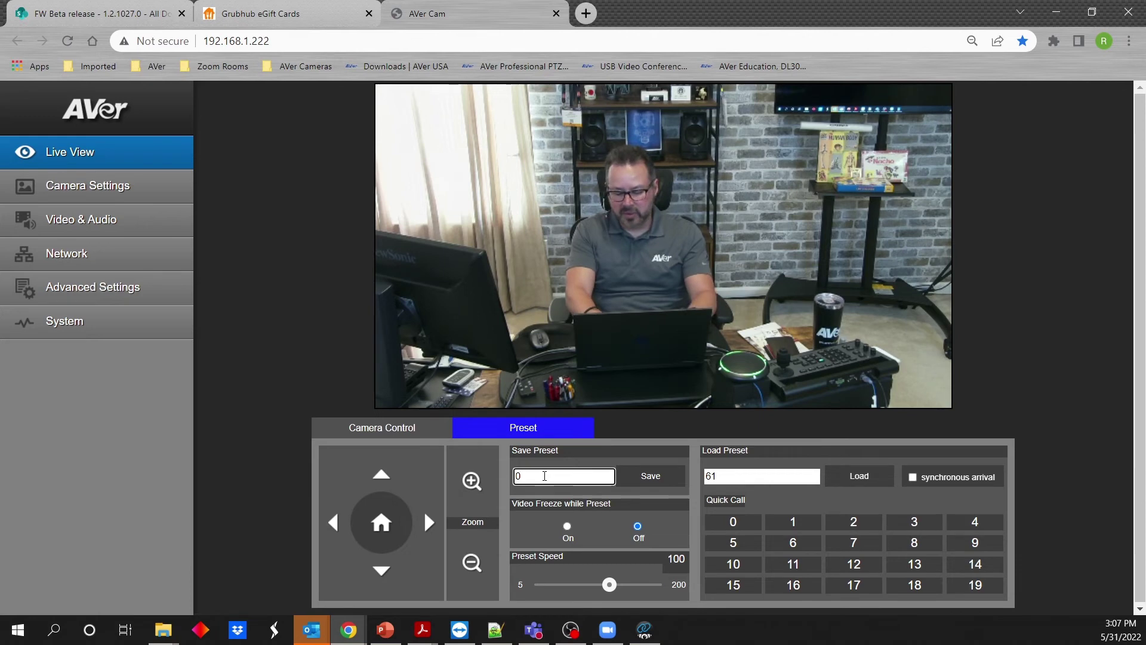
type("10")
key("BackSpace")
key("BackSpace")
key("BackSpace")
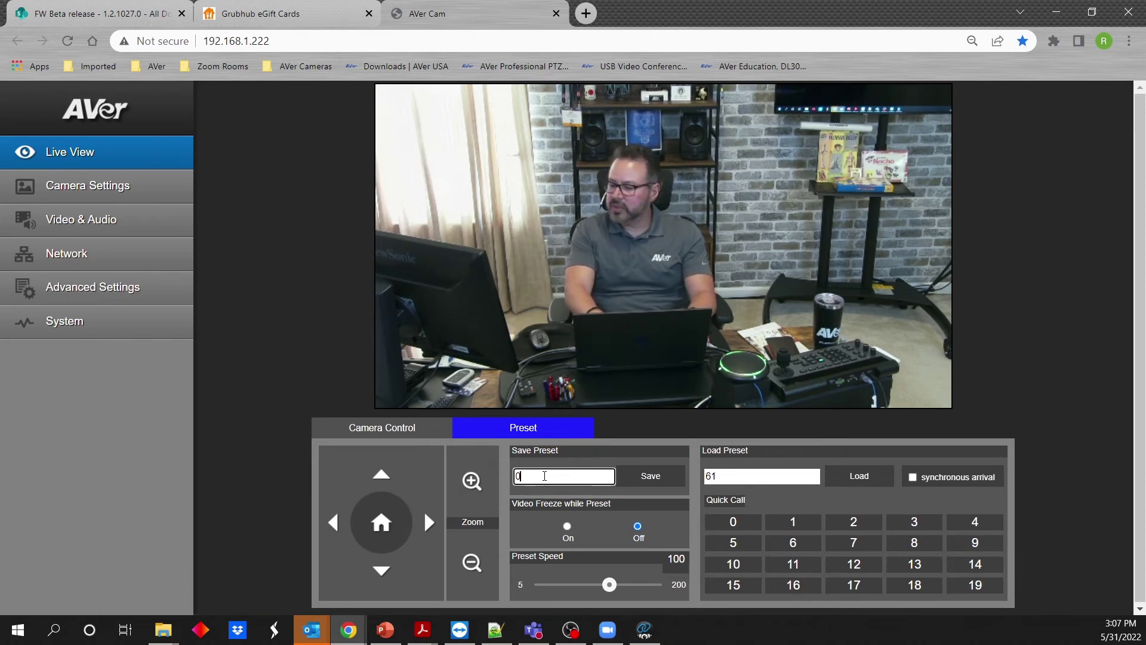
type("101")
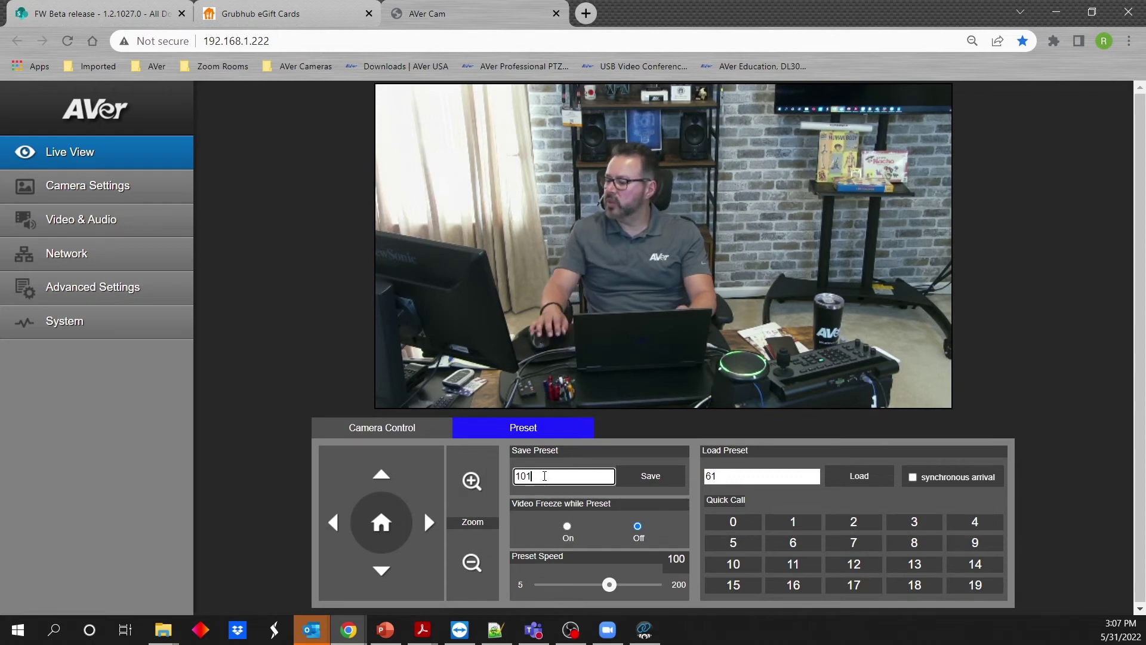
left_click(653, 484)
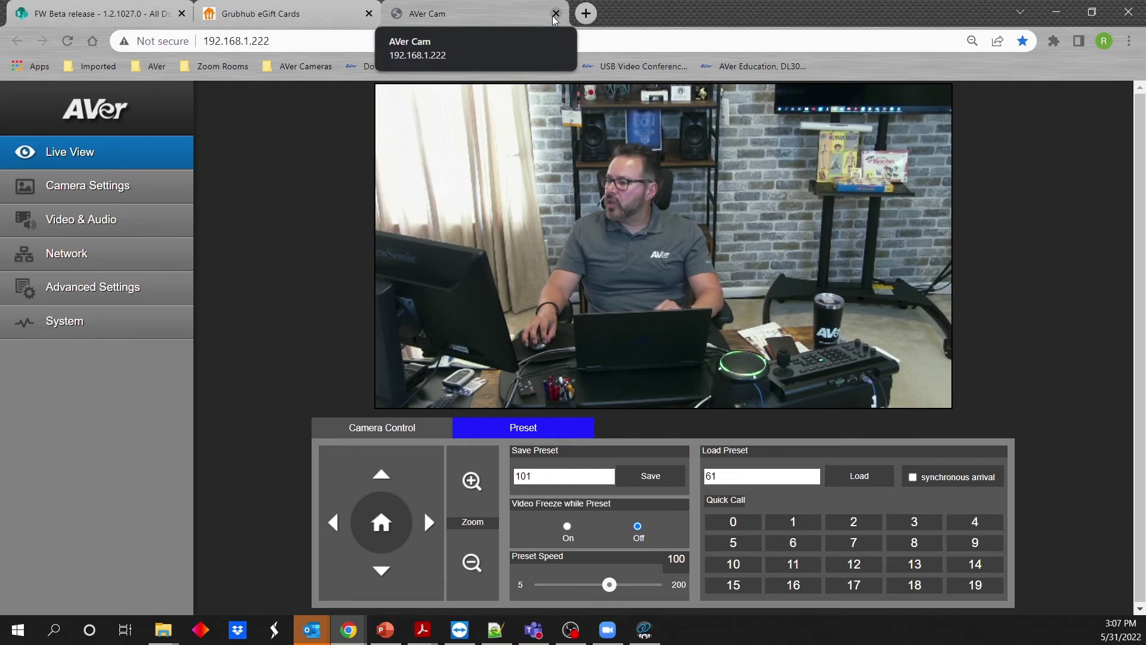
Return to AVer PTZ Link and assign camera Preset 61 to microphone Channel 1.
left_click(1056, 12)
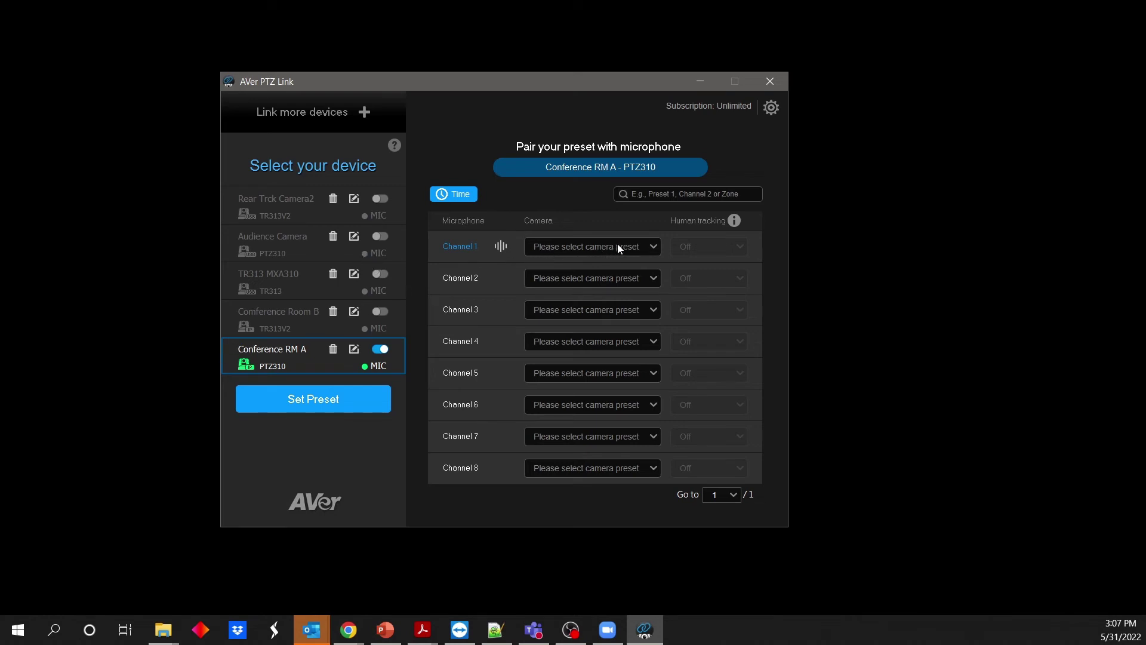
left_click(654, 247)
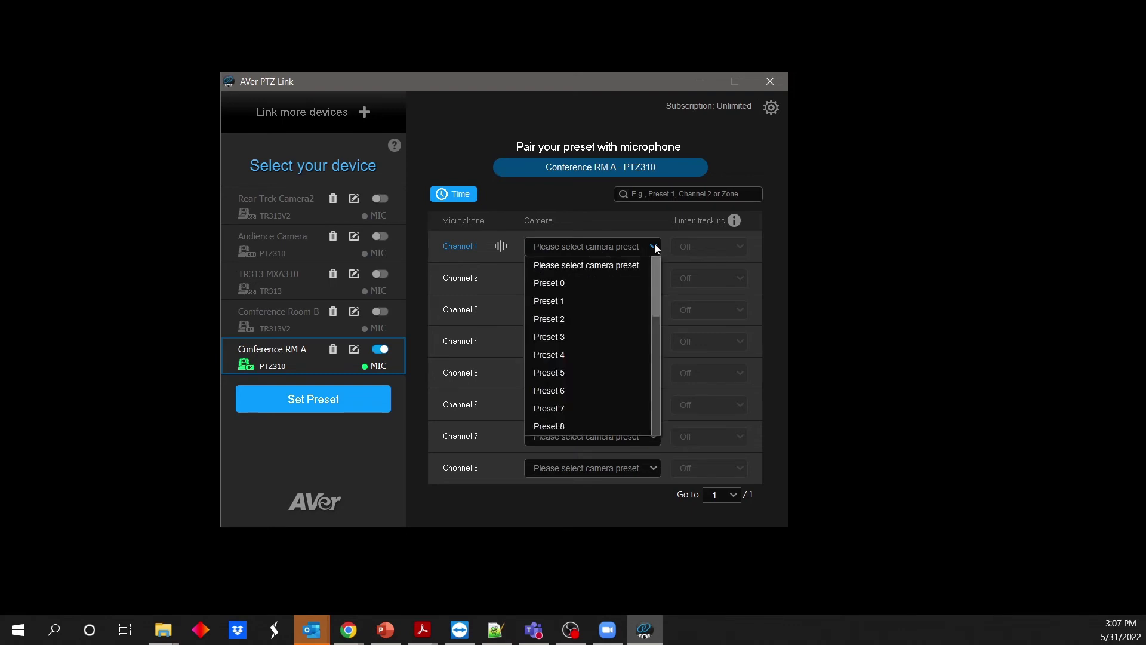
scroll(628, 332, "down", 20)
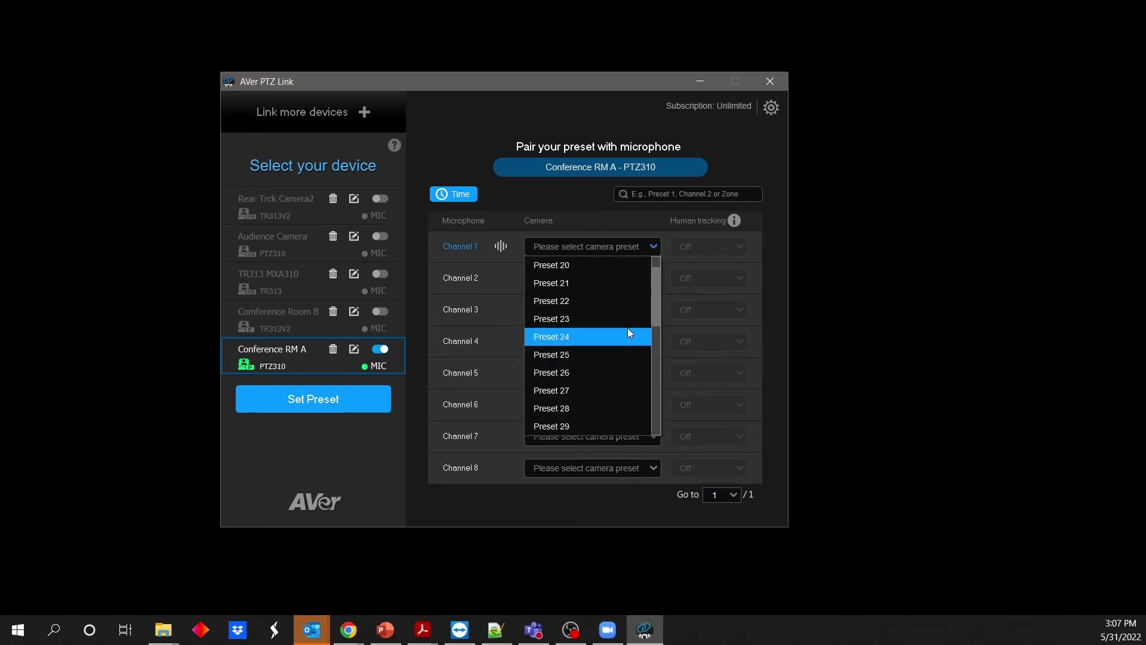
scroll(628, 333, "down", 20)
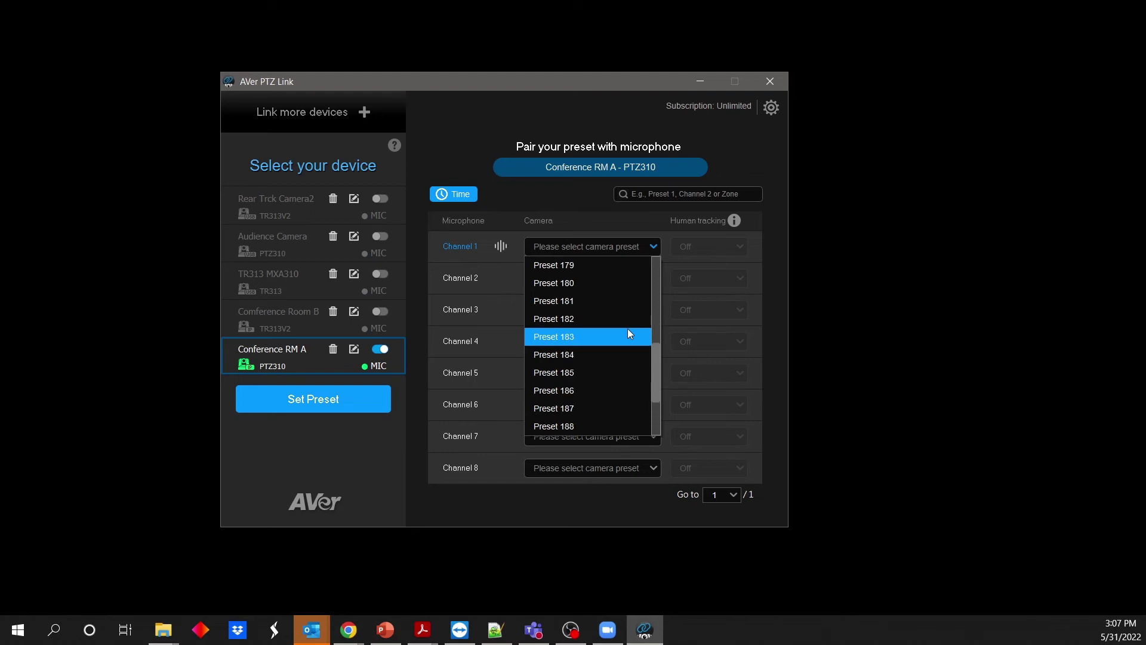
scroll(629, 328, "up", 20)
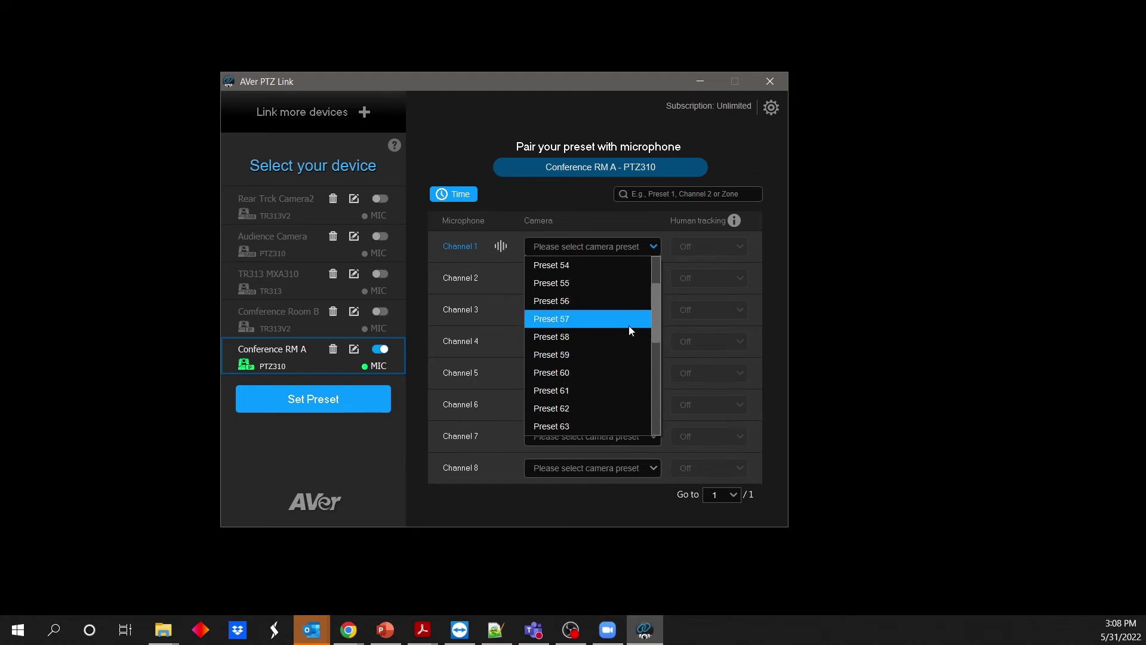
left_click(618, 389)
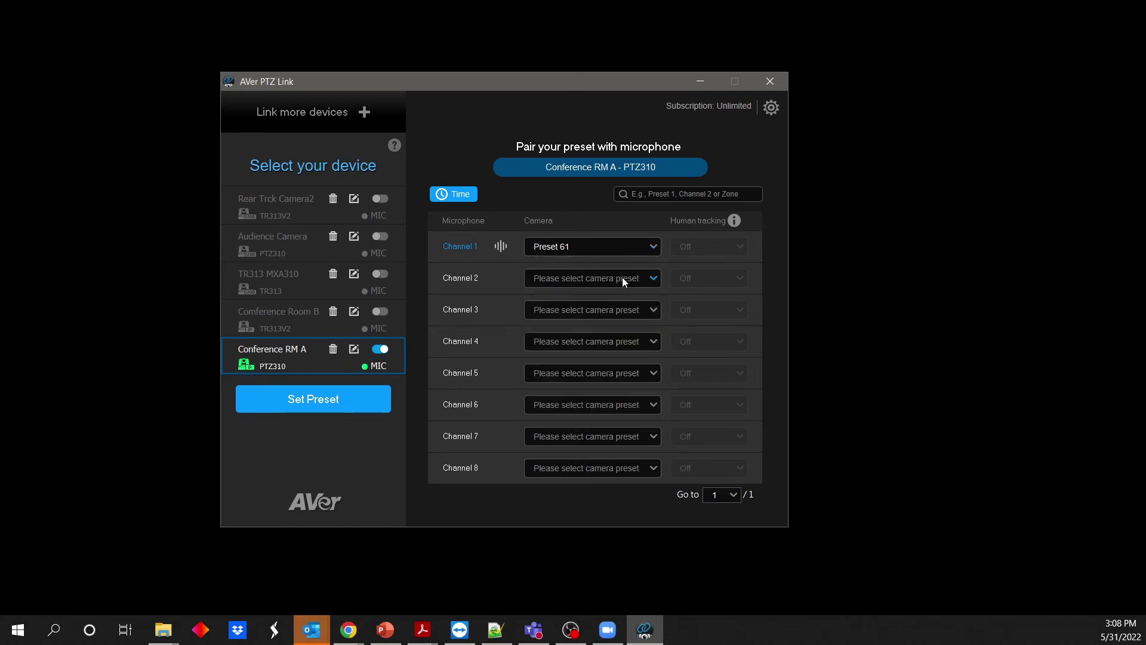
Assign camera Preset 62 to microphone Channel 2.
left_click(654, 279)
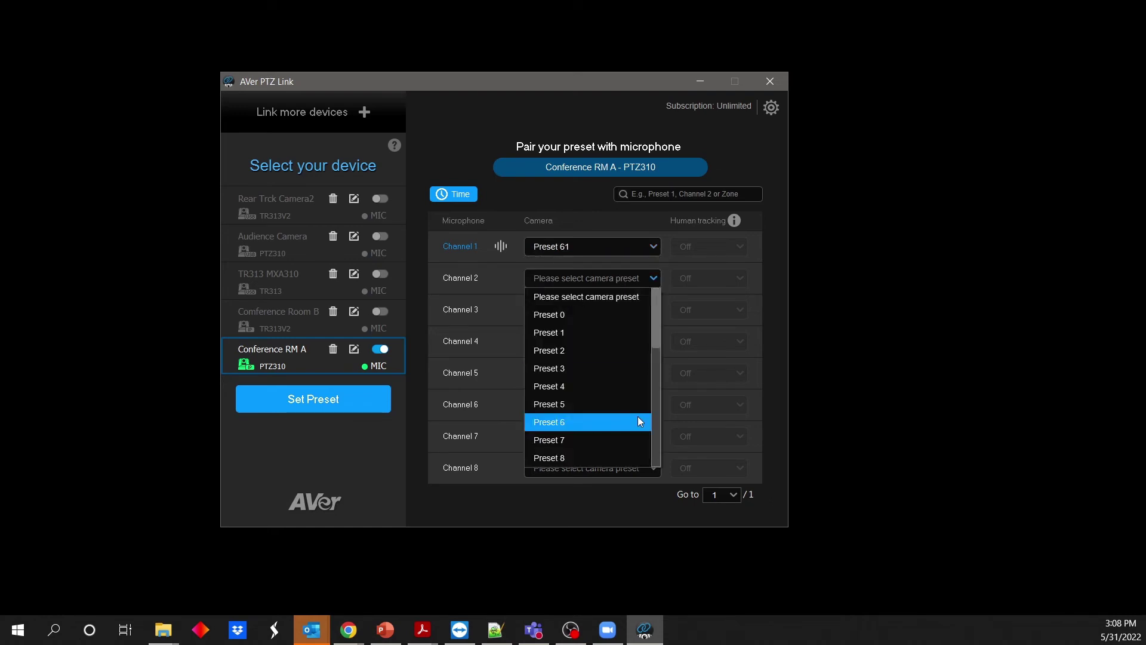
scroll(638, 414, "down", 12)
scroll(637, 419, "down", 6)
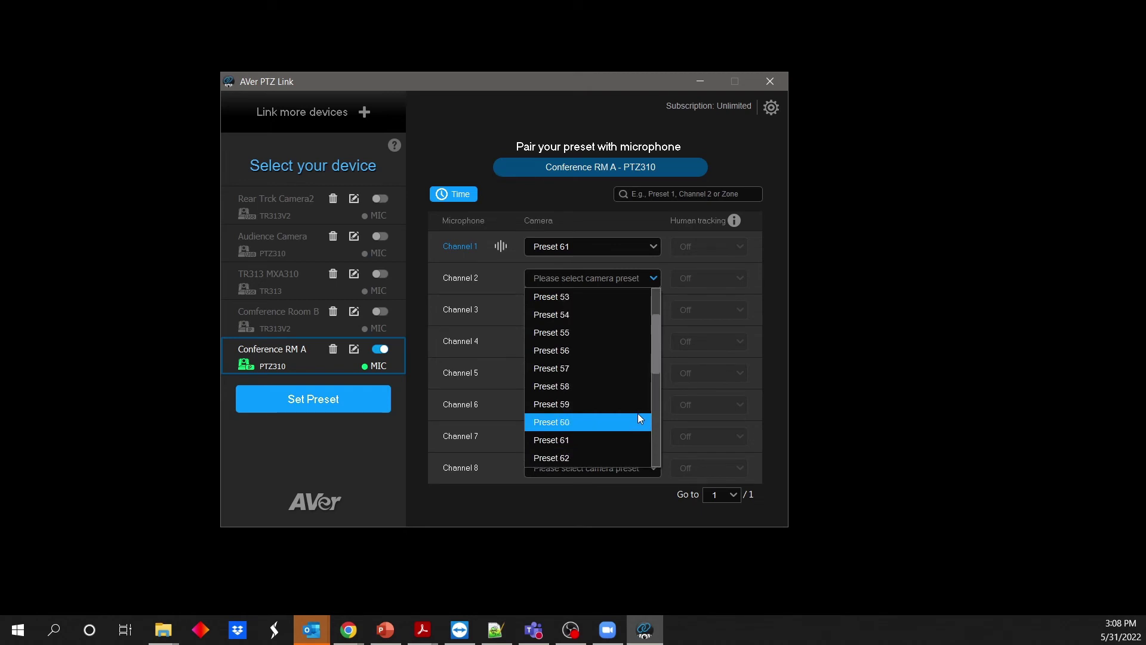
left_click(624, 454)
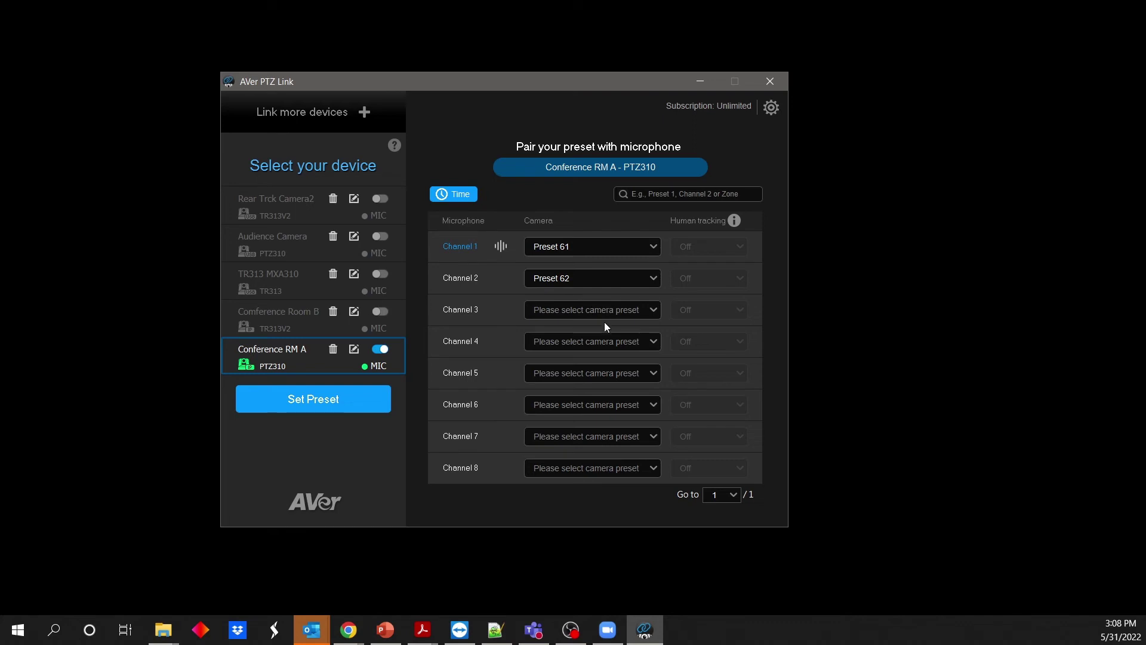
Assign camera Preset 64 to microphone Channel 4, leaving Channel 3 without a preset.
left_click(654, 342)
scroll(632, 437, "down", 8)
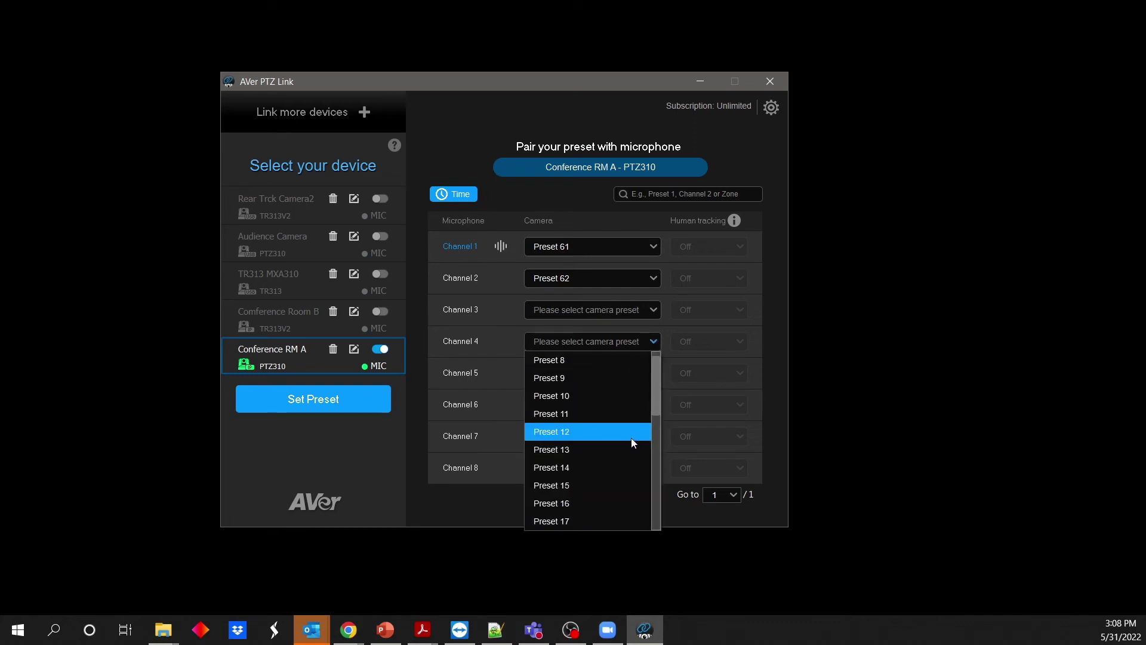
scroll(632, 438, "down", 16)
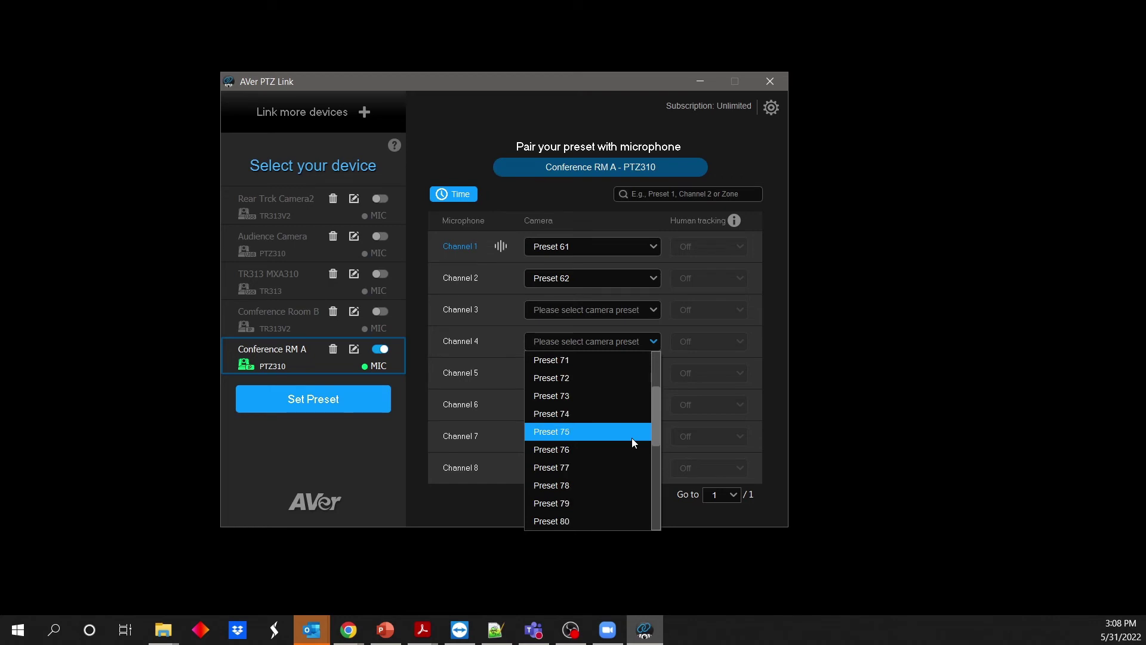
scroll(632, 437, "up", 1)
scroll(631, 437, "up", 2)
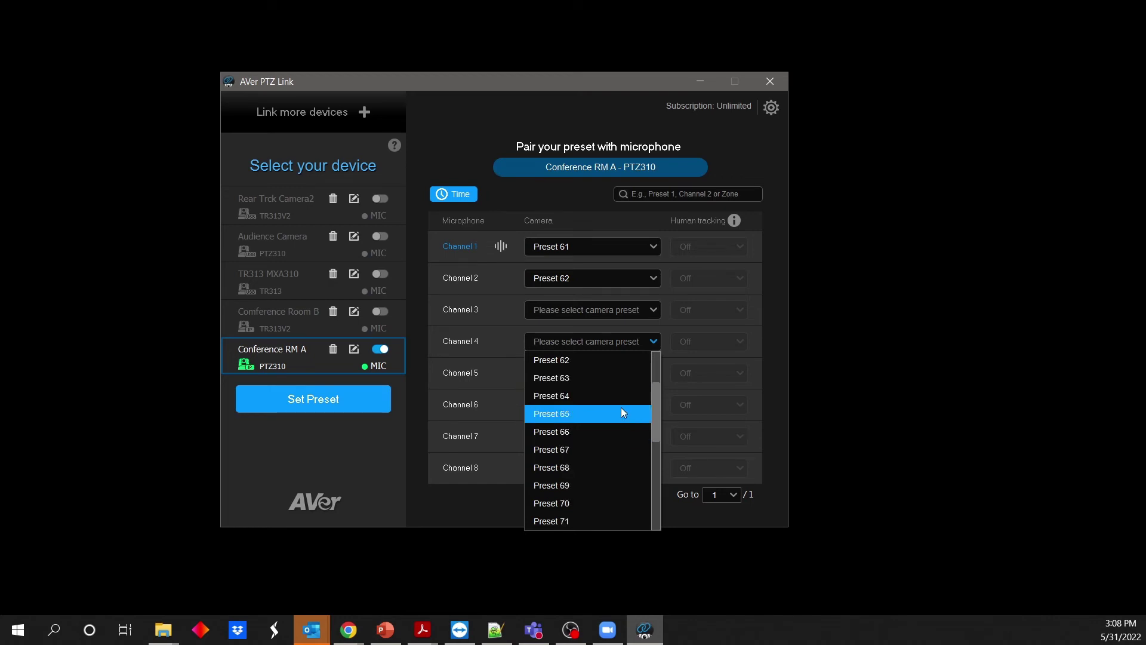
left_click(621, 396)
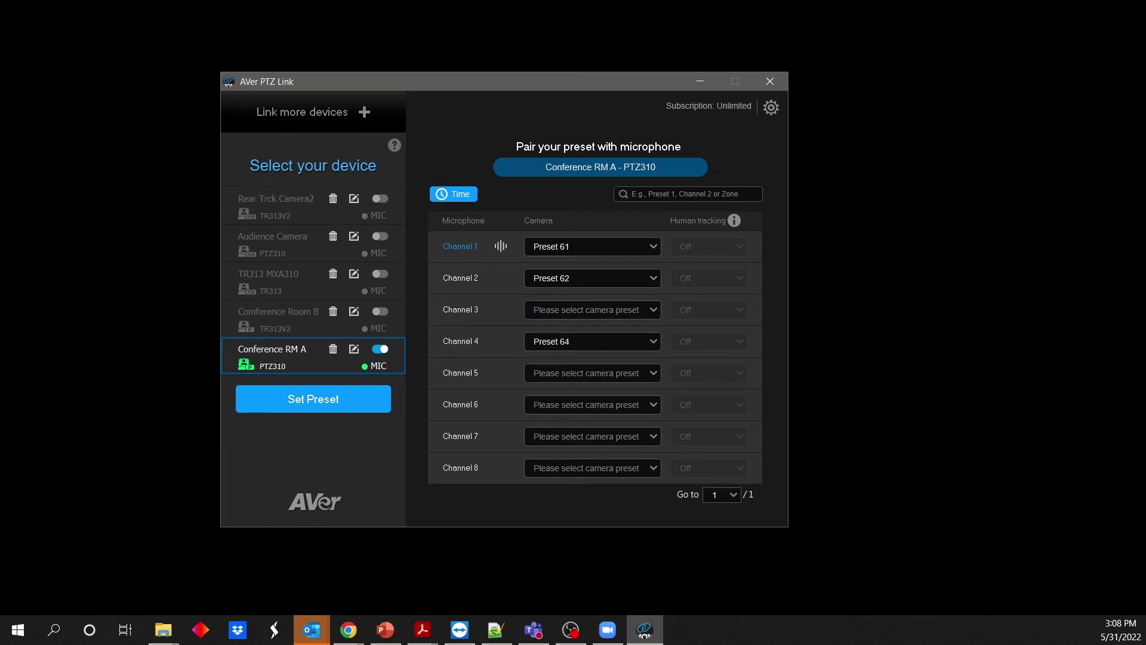
Switch to the AVer Cam web page in Chrome and turn on video freeze while moving between presets.
key("alt+Tab")
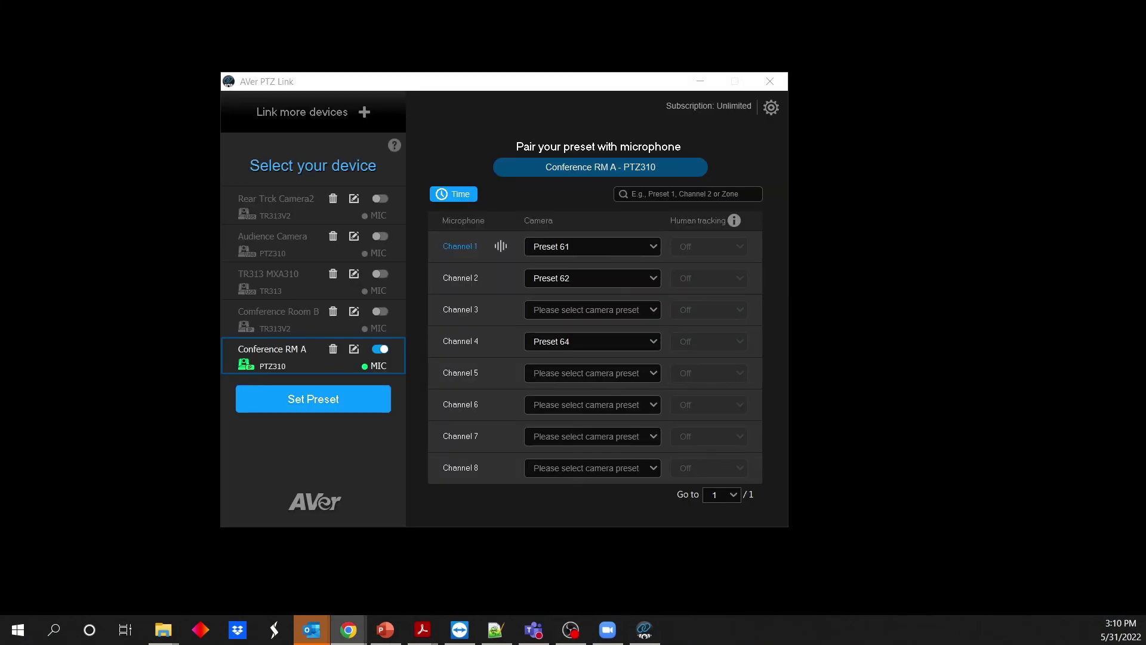
key("alt+Tab")
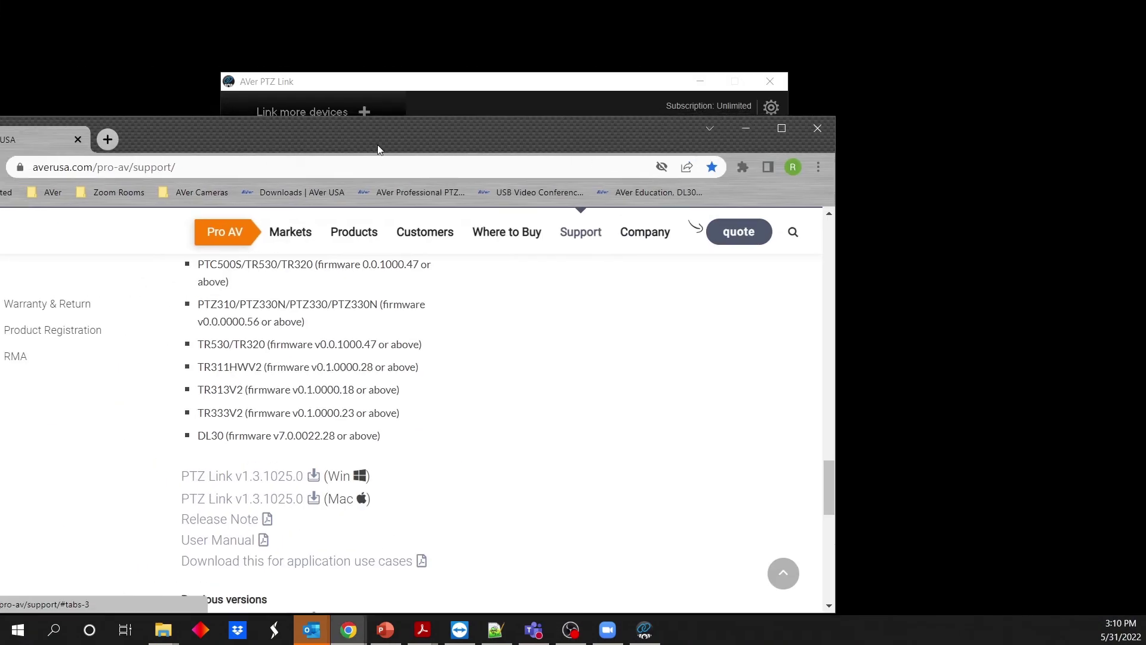
left_click(884, 43)
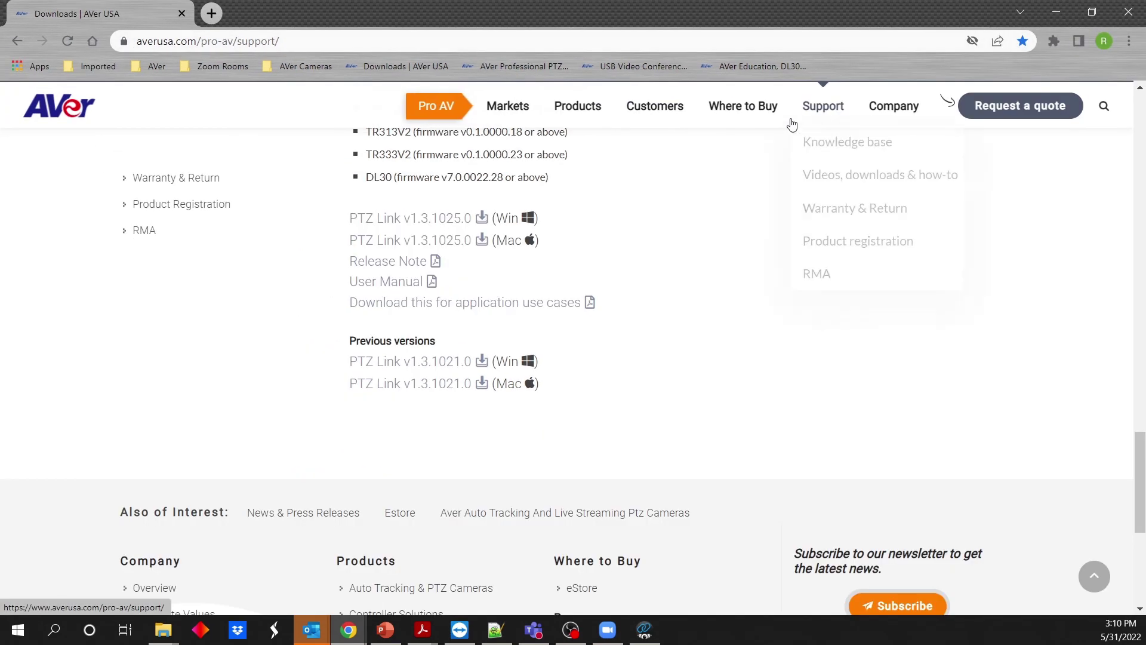
left_click(365, 626)
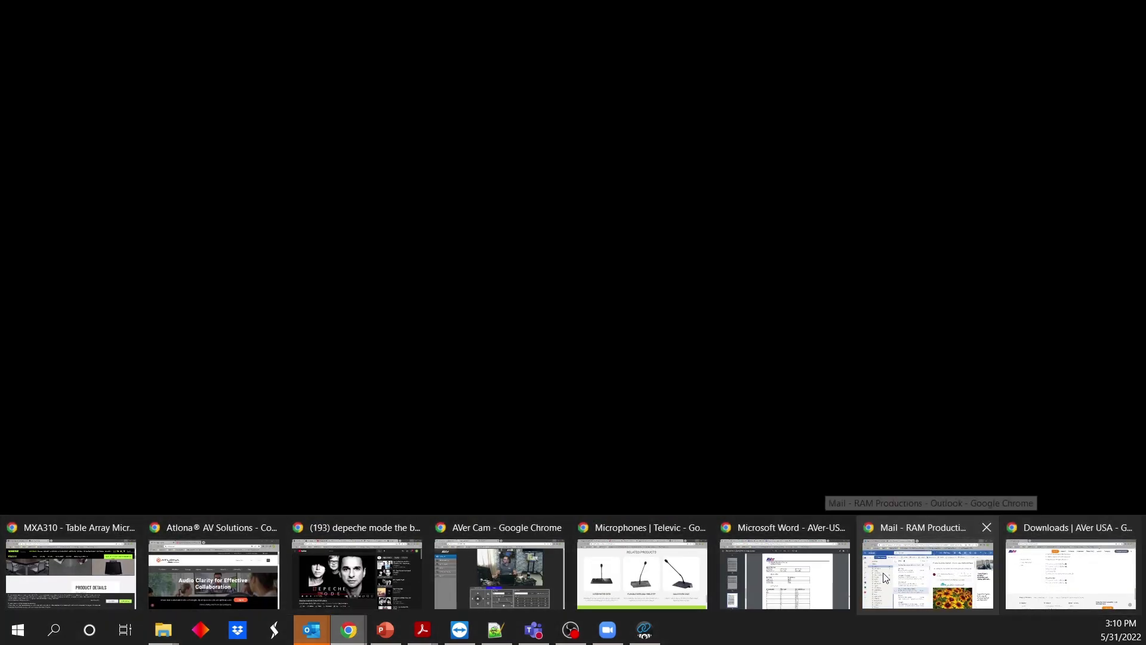
left_click(499, 573)
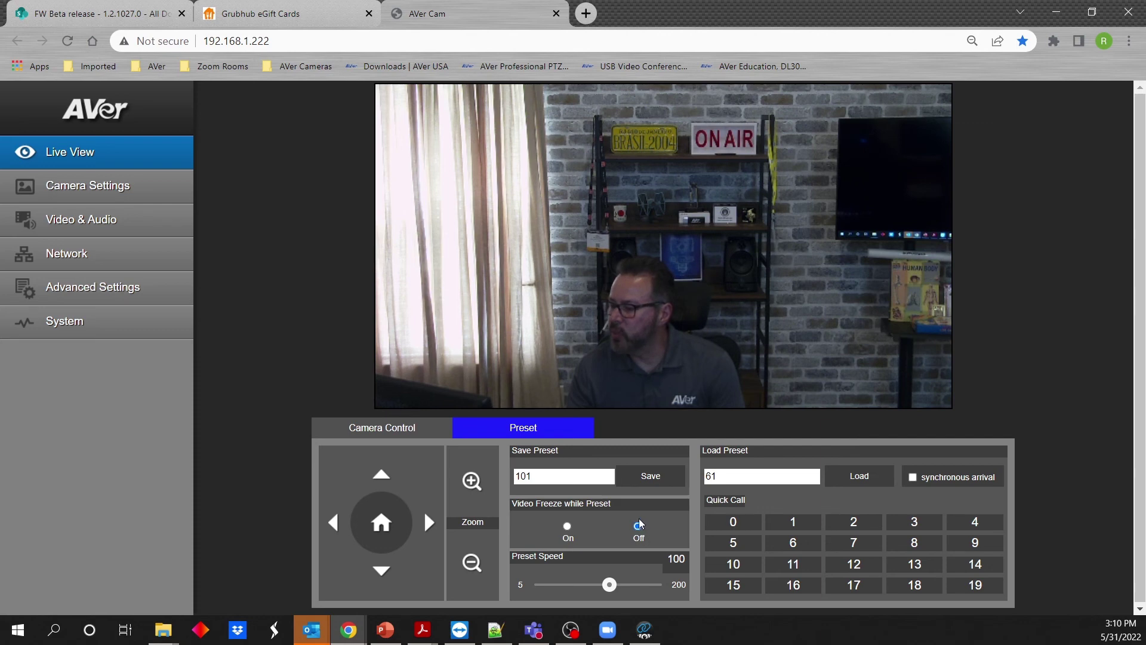
left_click(567, 525)
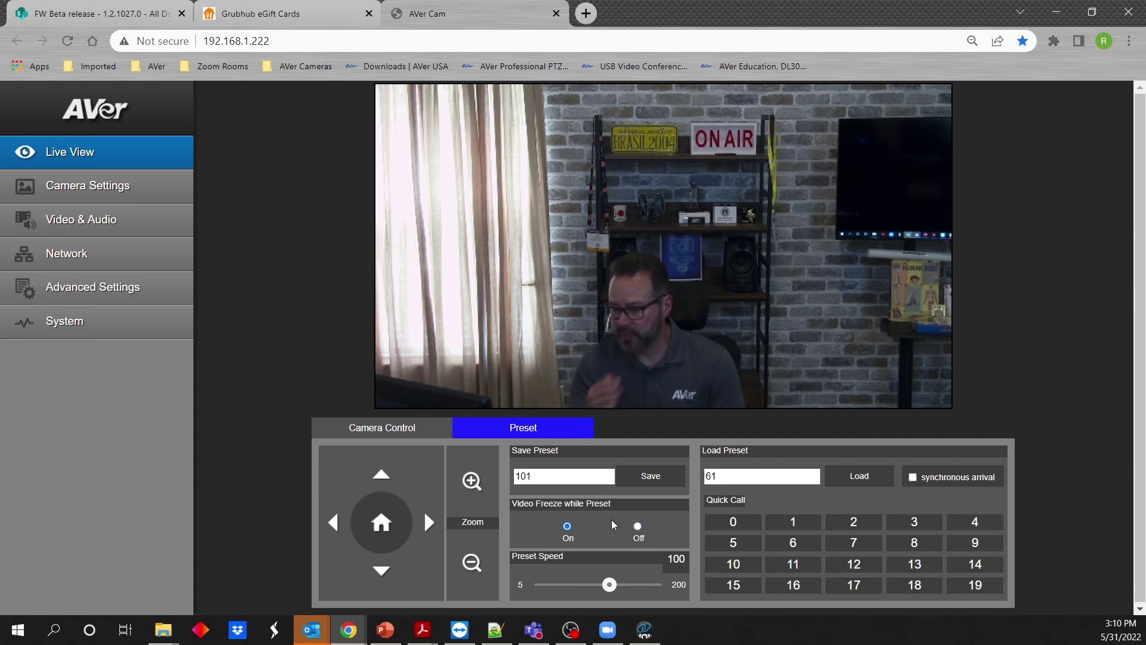